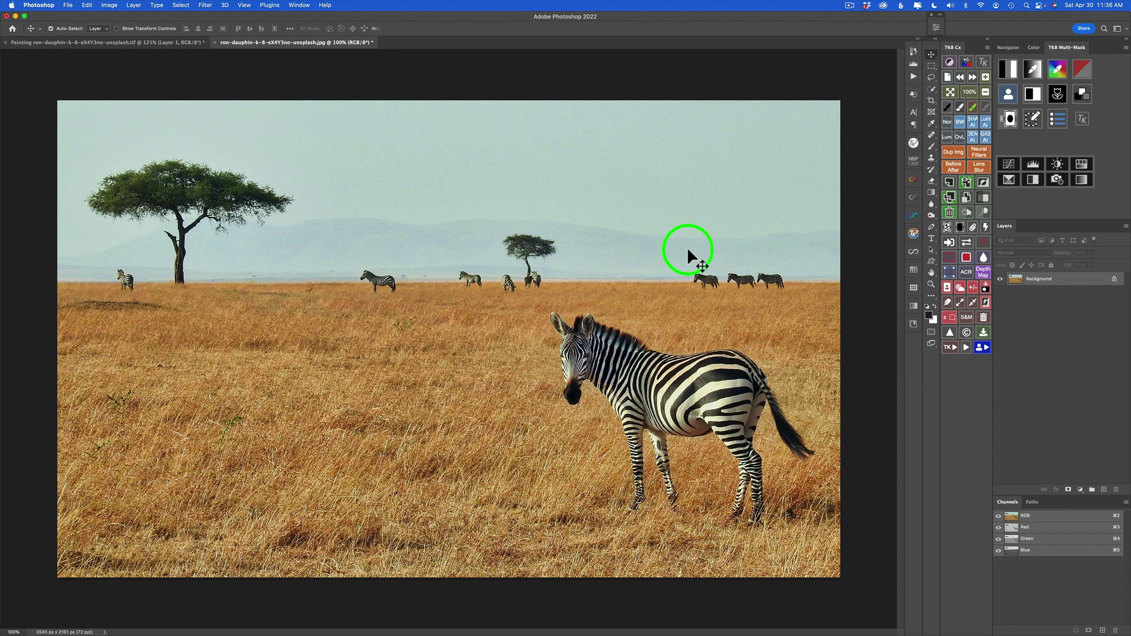
Step: Swap the pale sky for a repositioned blue cloudy sky, output to new layers
left_click(87, 6)
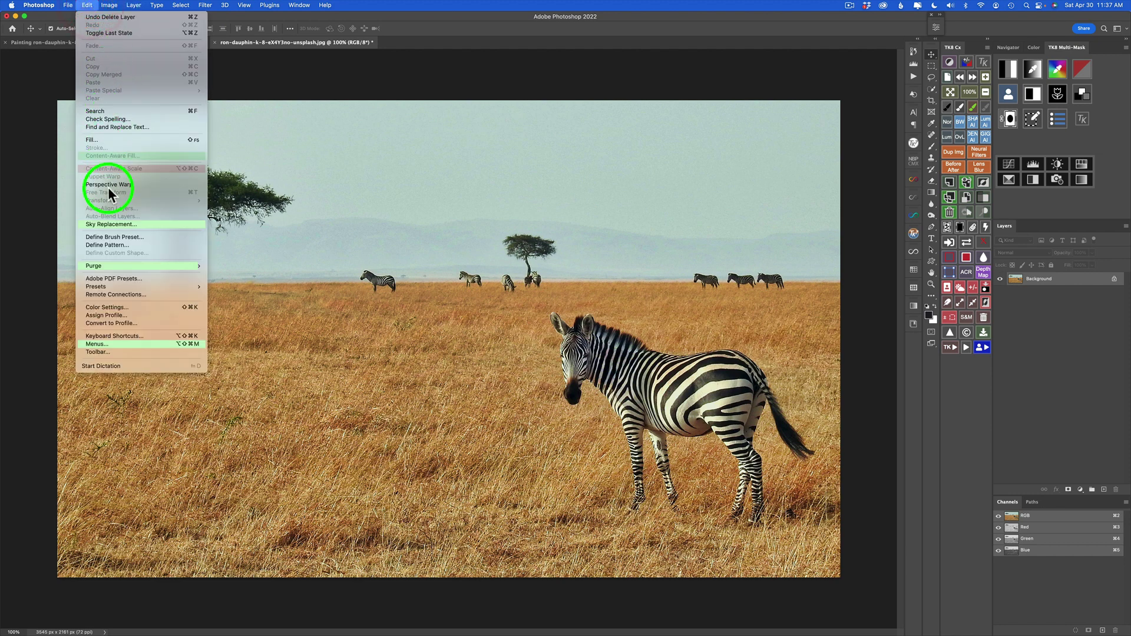
left_click(126, 225)
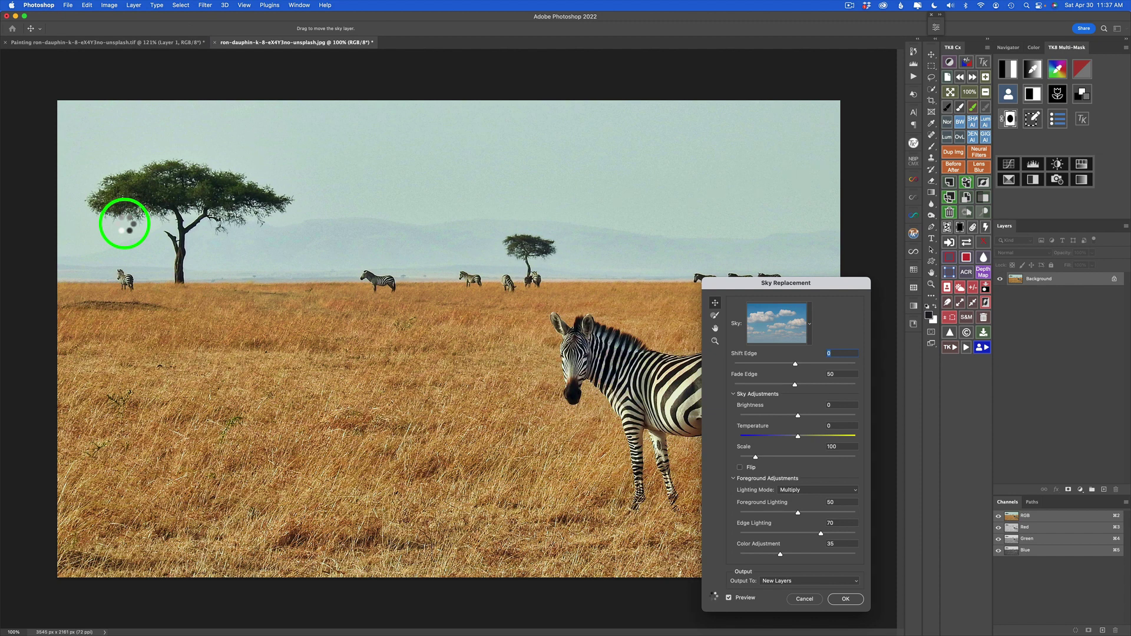
left_click_drag(125, 230, 439, 192)
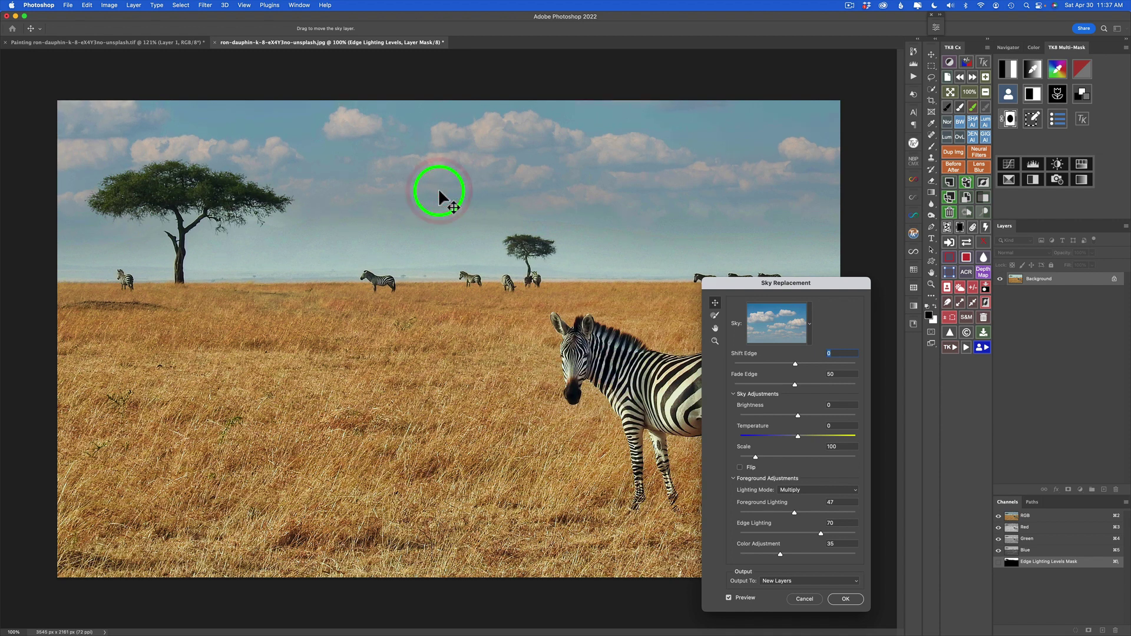
left_click(848, 598)
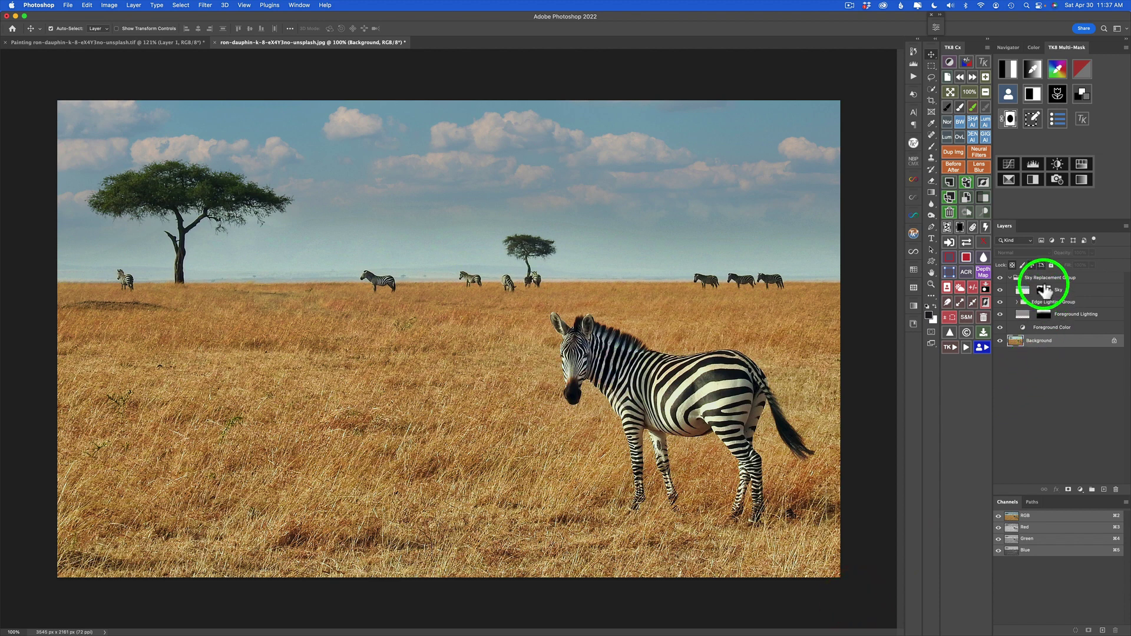
Step: Collapse the Sky Replacement Group and stamp all visible layers onto a new top layer TS2
left_click(1009, 278)
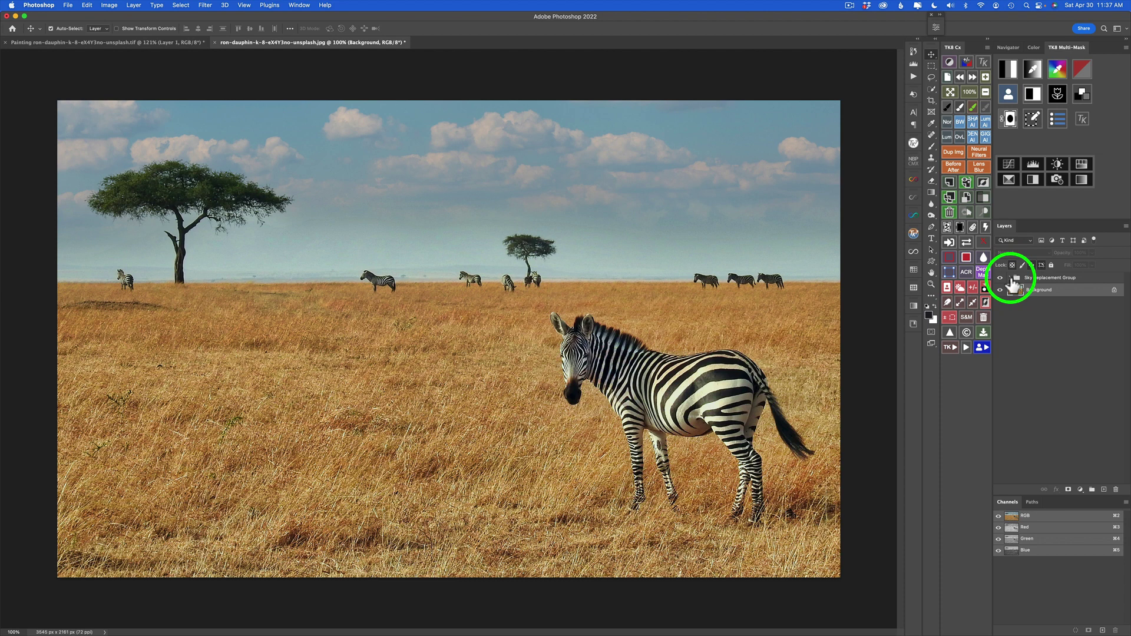
left_click(1050, 279)
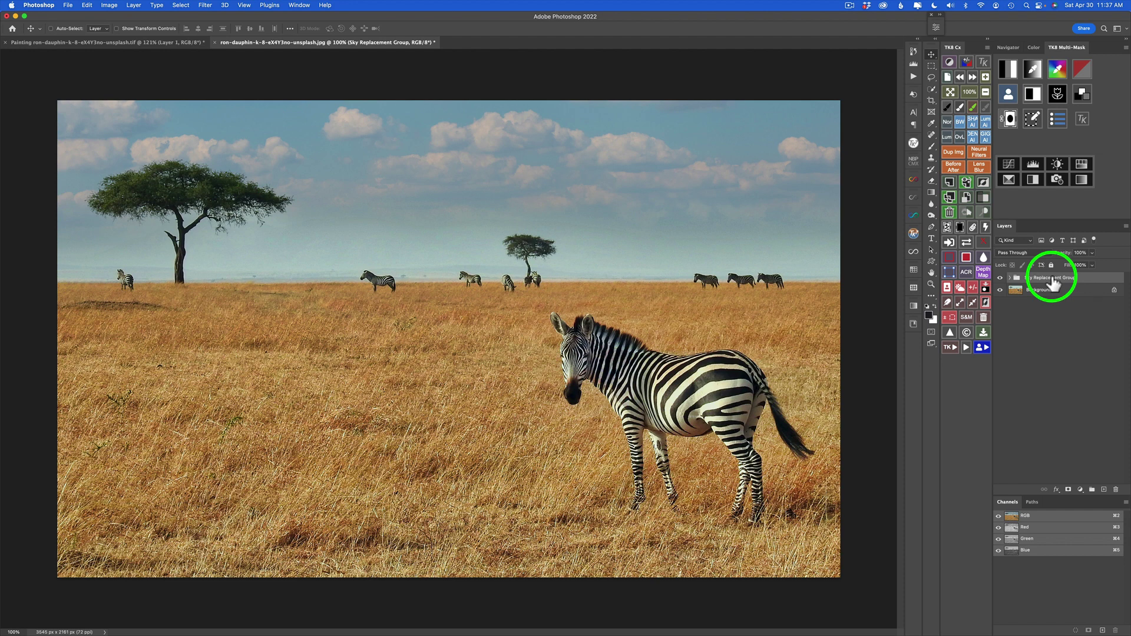
key("super+alt+shift+e")
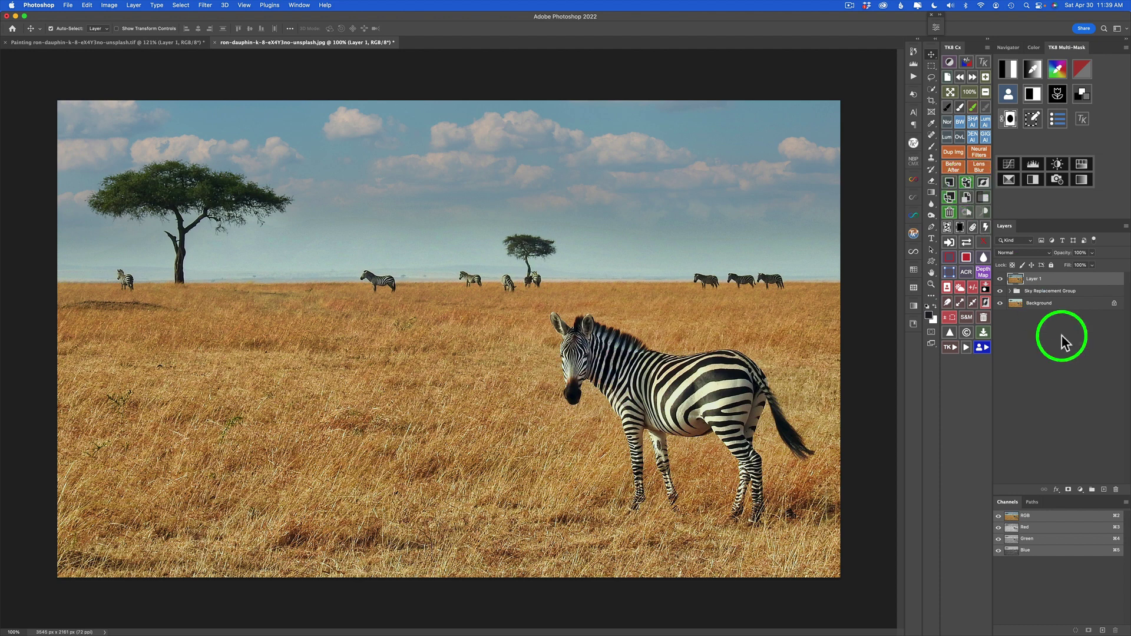
left_click(1058, 383)
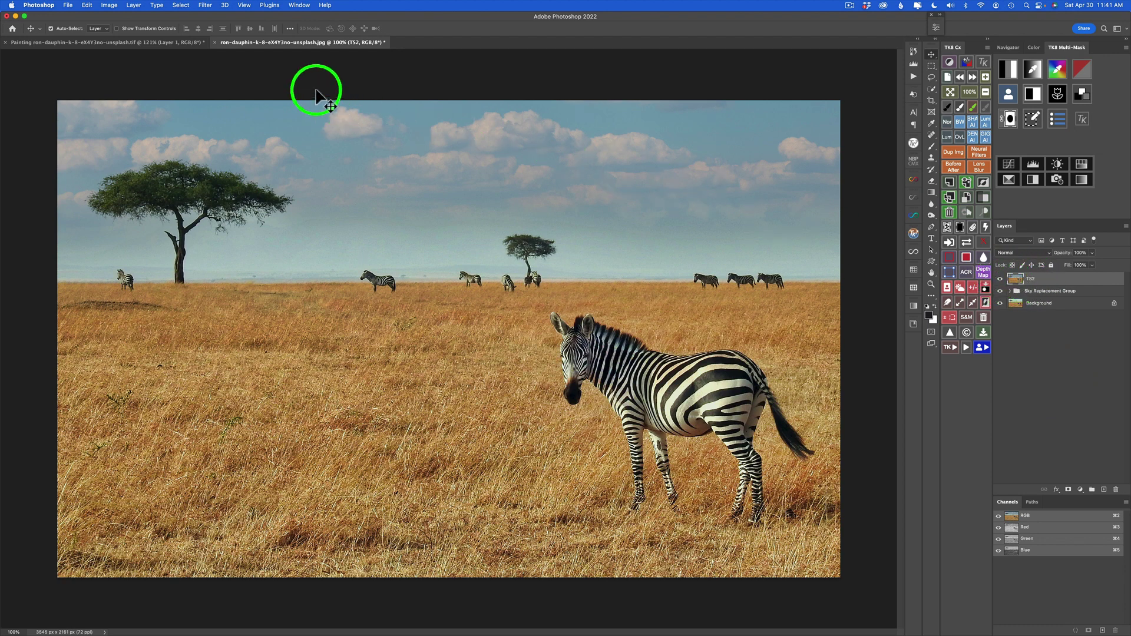
Step: Send the merged TS2 layer to Topaz Studio 2 via the Filter menu
left_click(206, 6)
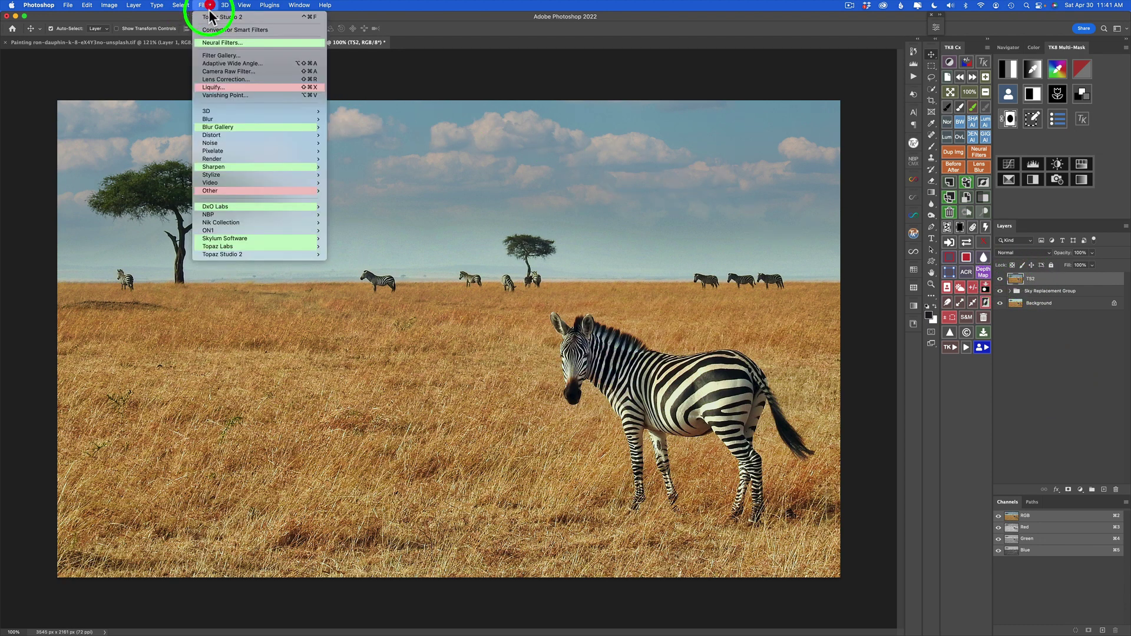
mouse_move(265, 254)
left_click(355, 254)
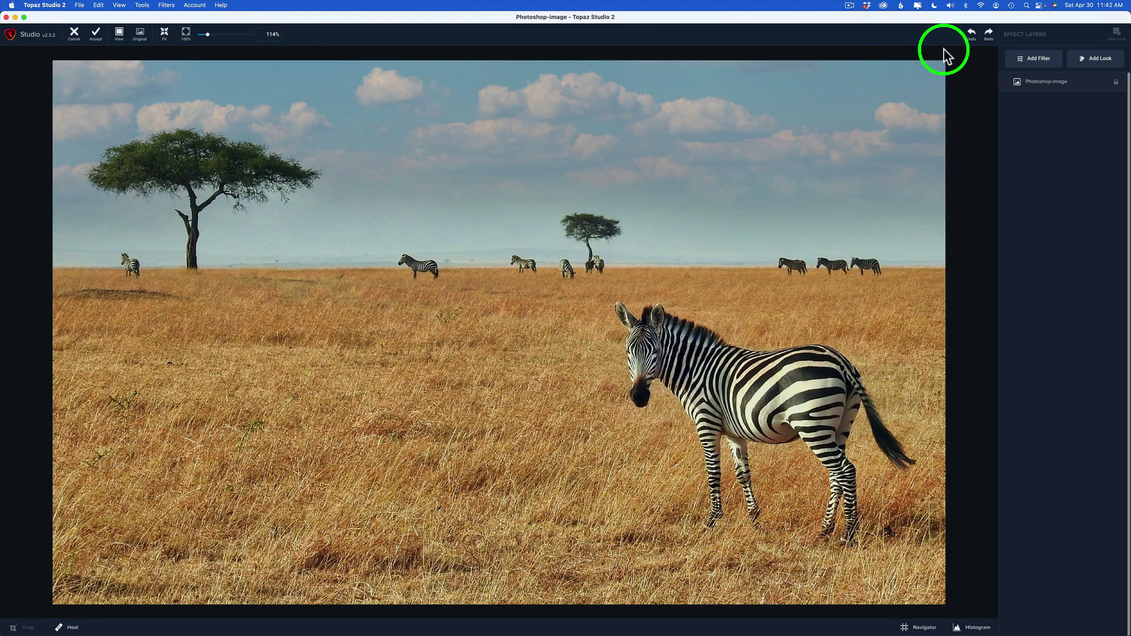
Step: Add a Smudge effect at Strength 0.42 and Extent -0.67, then apply it to Photoshop
left_click(1043, 59)
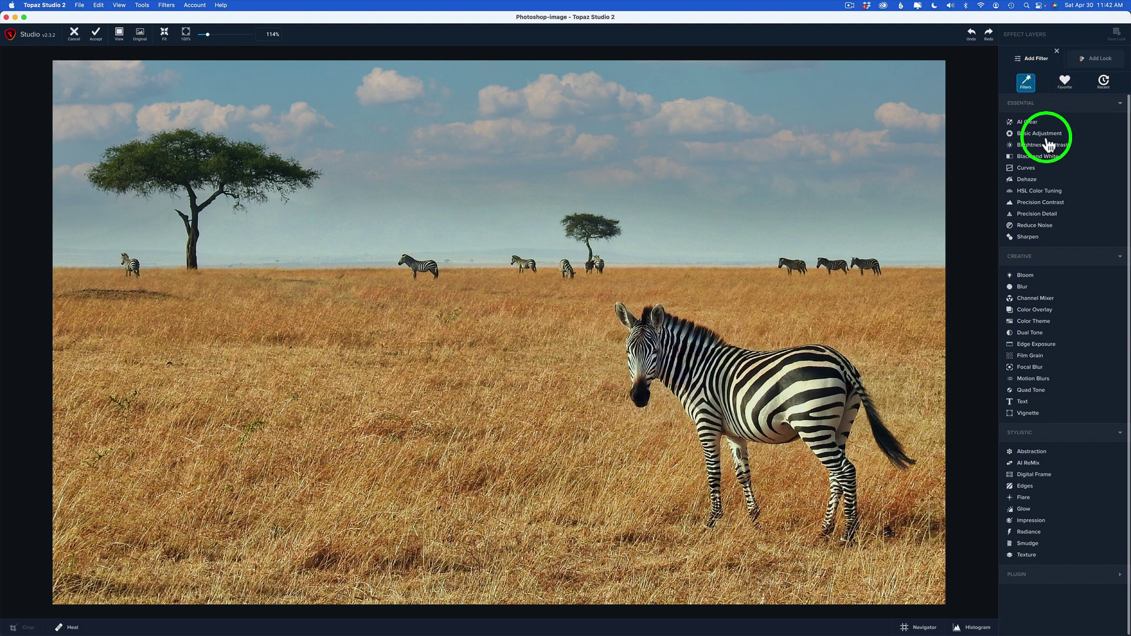
left_click(1028, 543)
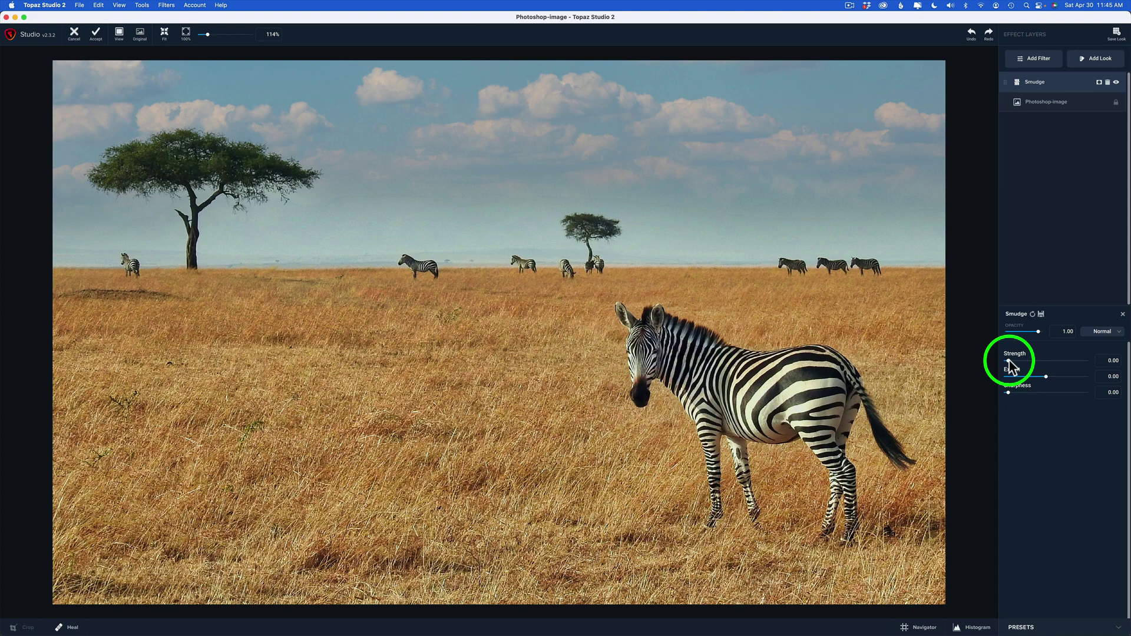
left_click_drag(1009, 361, 1040, 360)
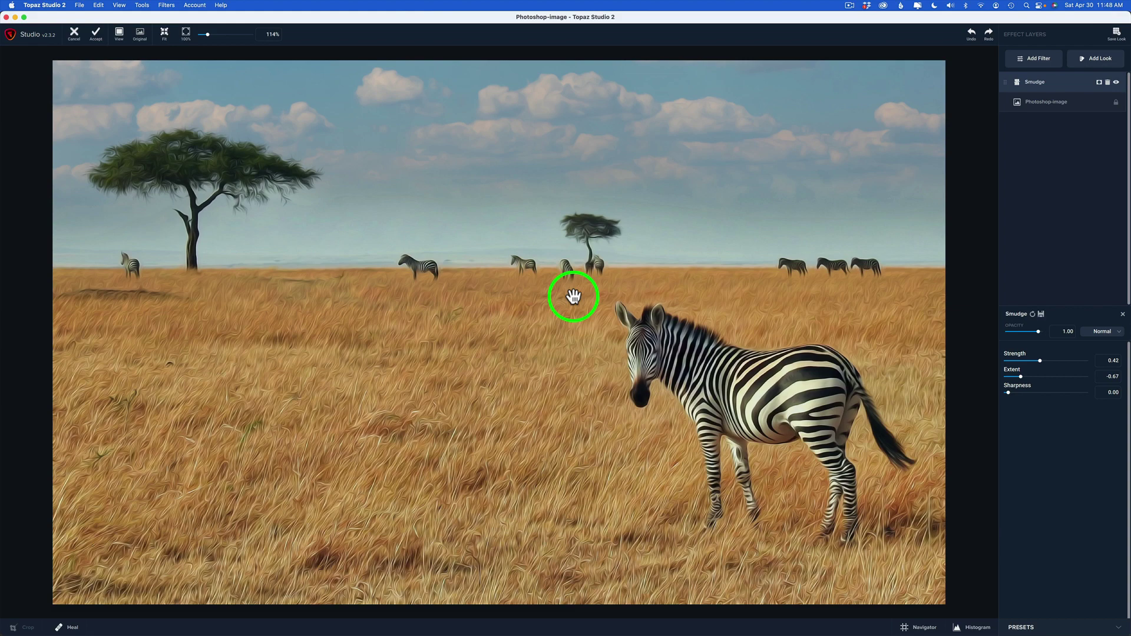
left_click(561, 332)
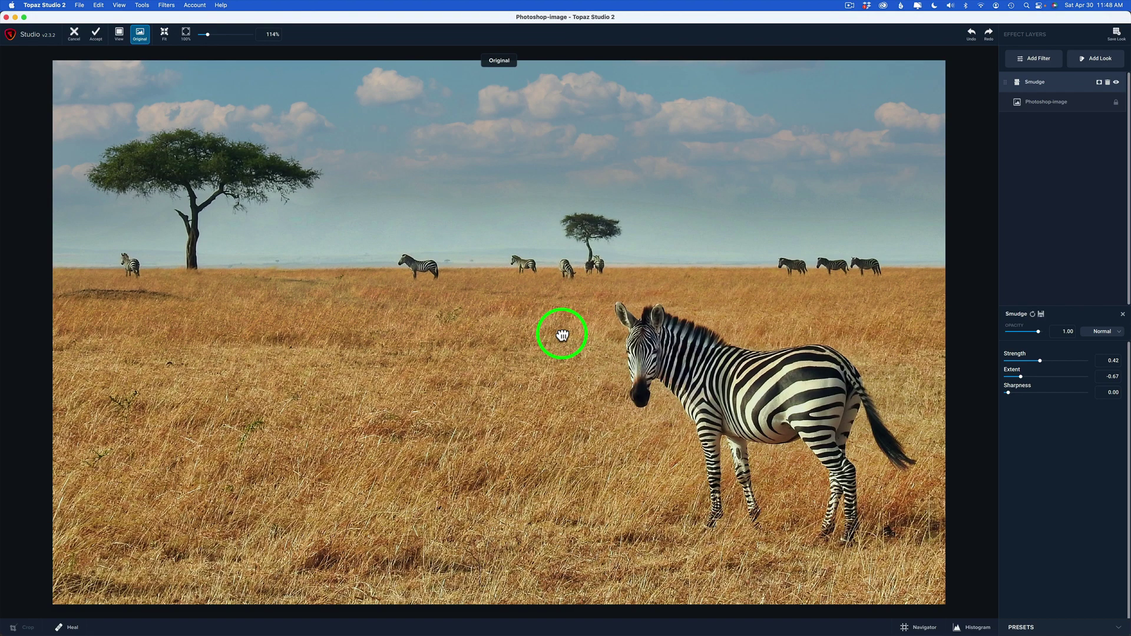
left_click(561, 334)
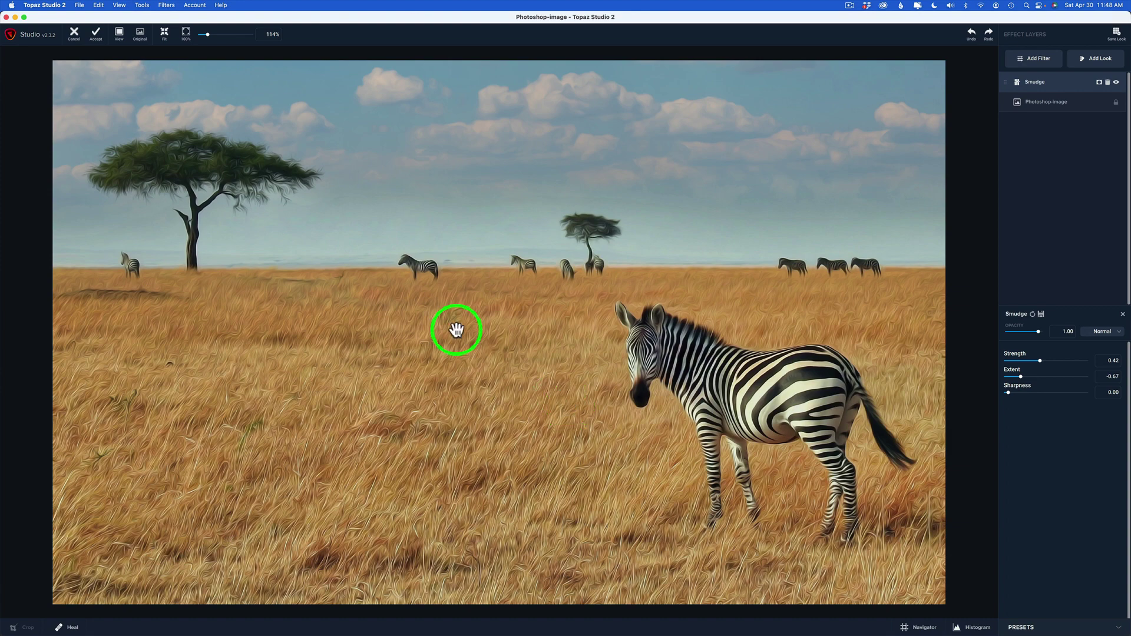
left_click(96, 35)
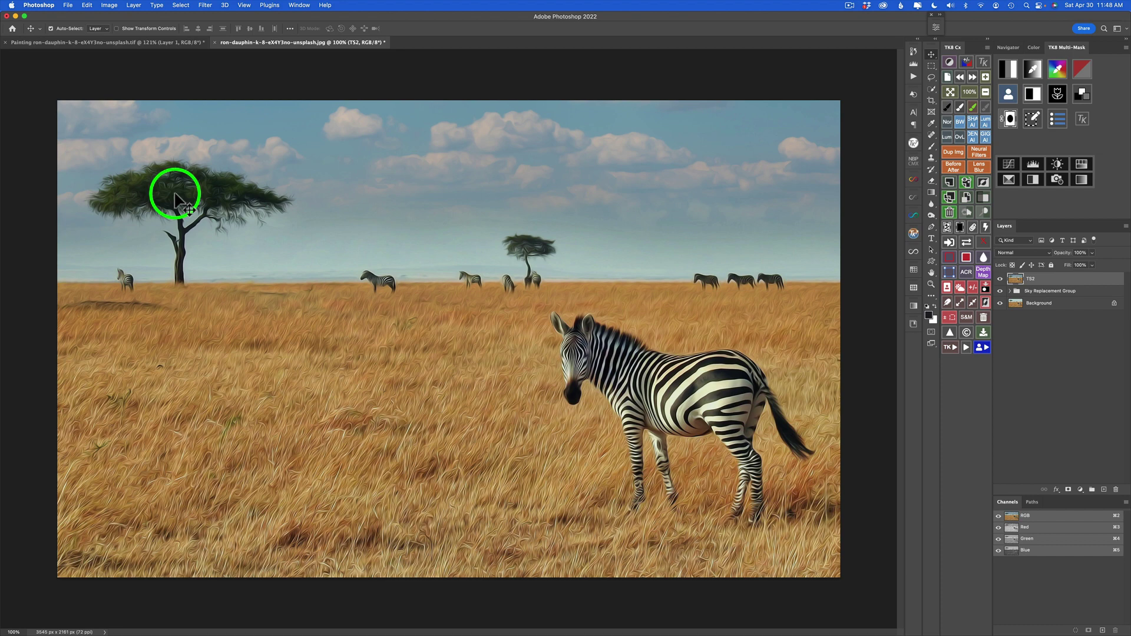
Step: Rename TS2 to 'TS2 Smudge' and duplicate it as 'TS2 Painting' with Cmd+J
double_click(1035, 279)
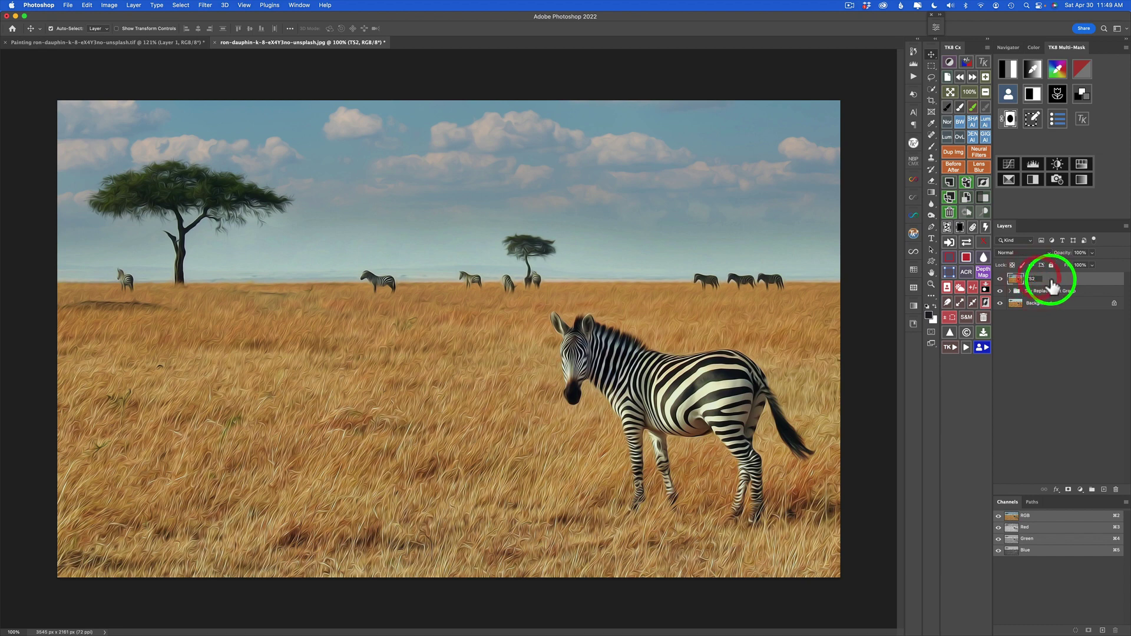
type("S")
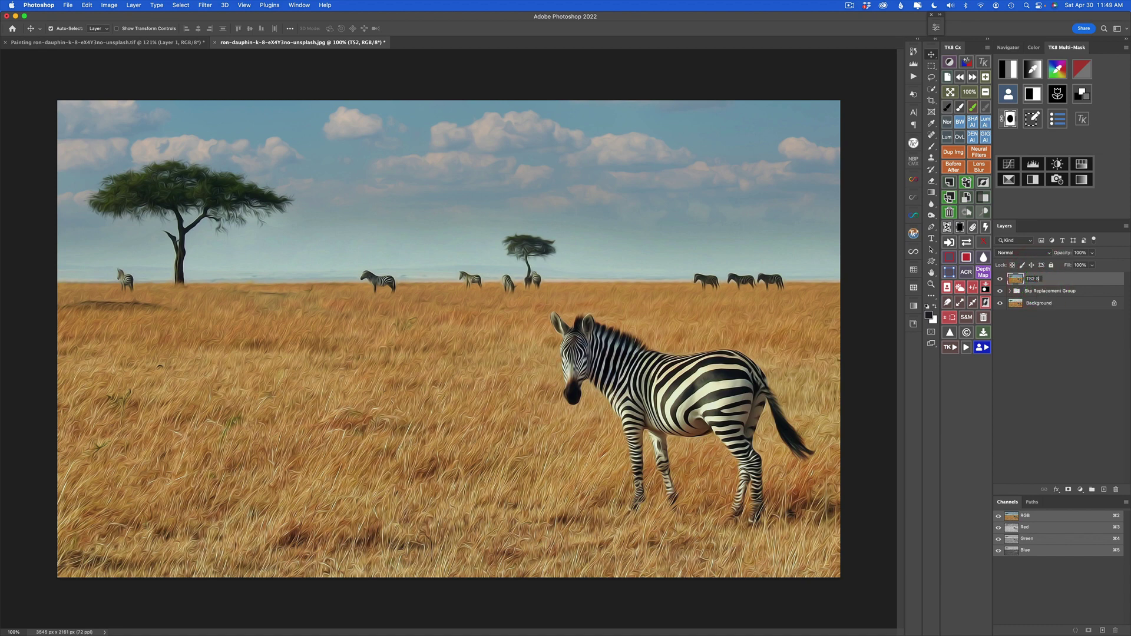
type("mudge")
key("Return")
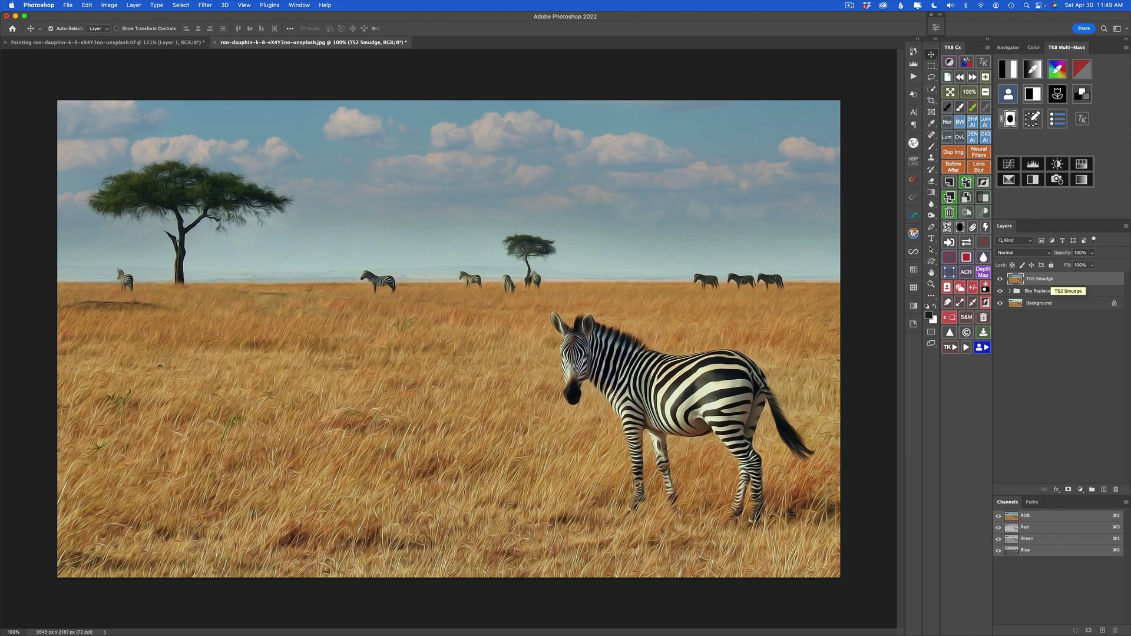
left_click(1051, 280)
key("super+j")
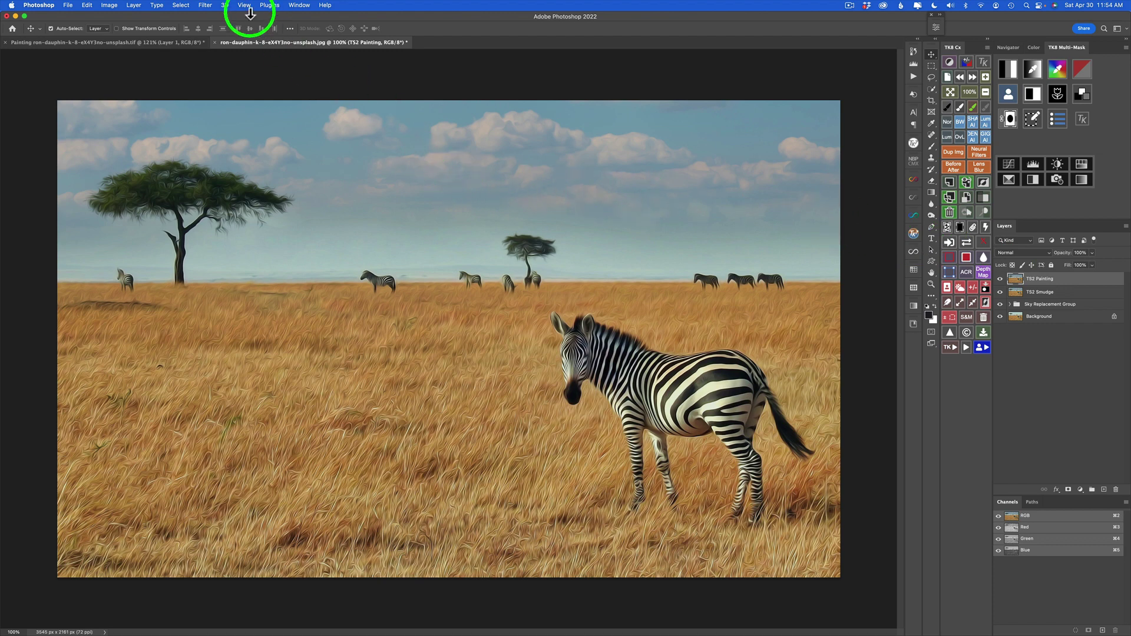
Step: Send the TS2 Painting layer to Topaz Studio 2 and bring up the filter list
left_click(205, 5)
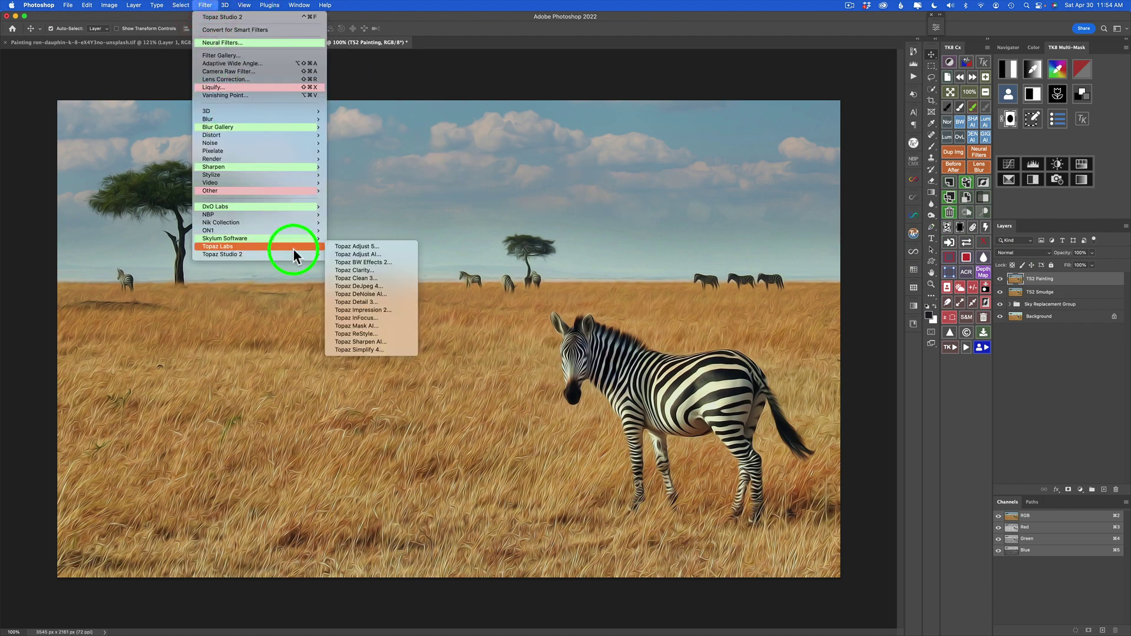
mouse_move(299, 254)
left_click(347, 255)
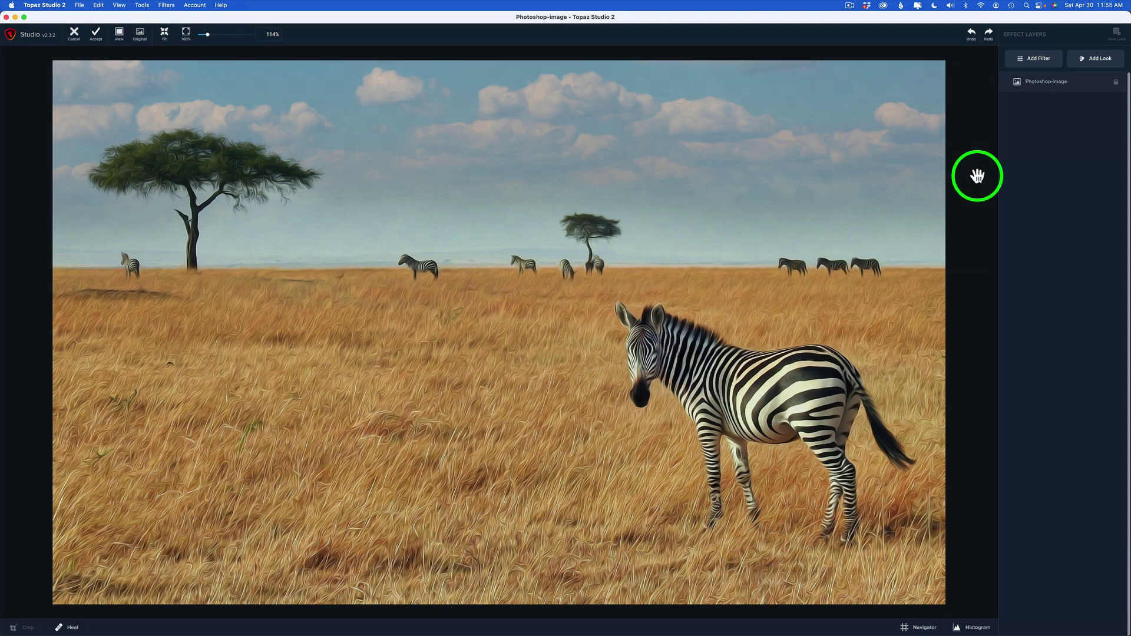
left_click(1035, 59)
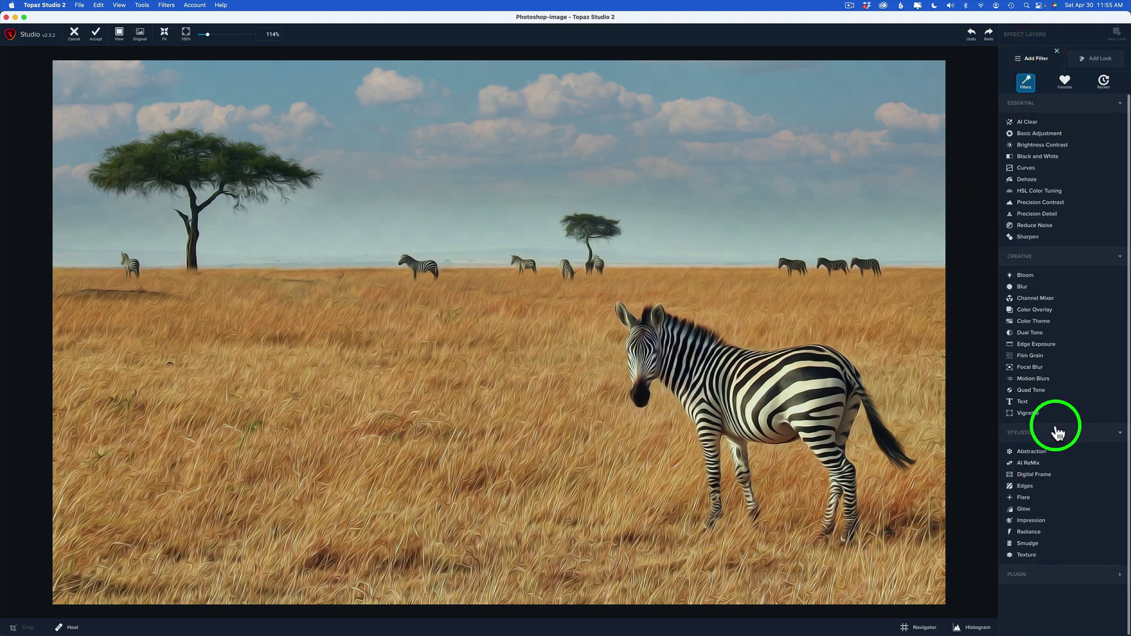
Step: Add an Impression effect using the third brush stroke style
left_click(1031, 521)
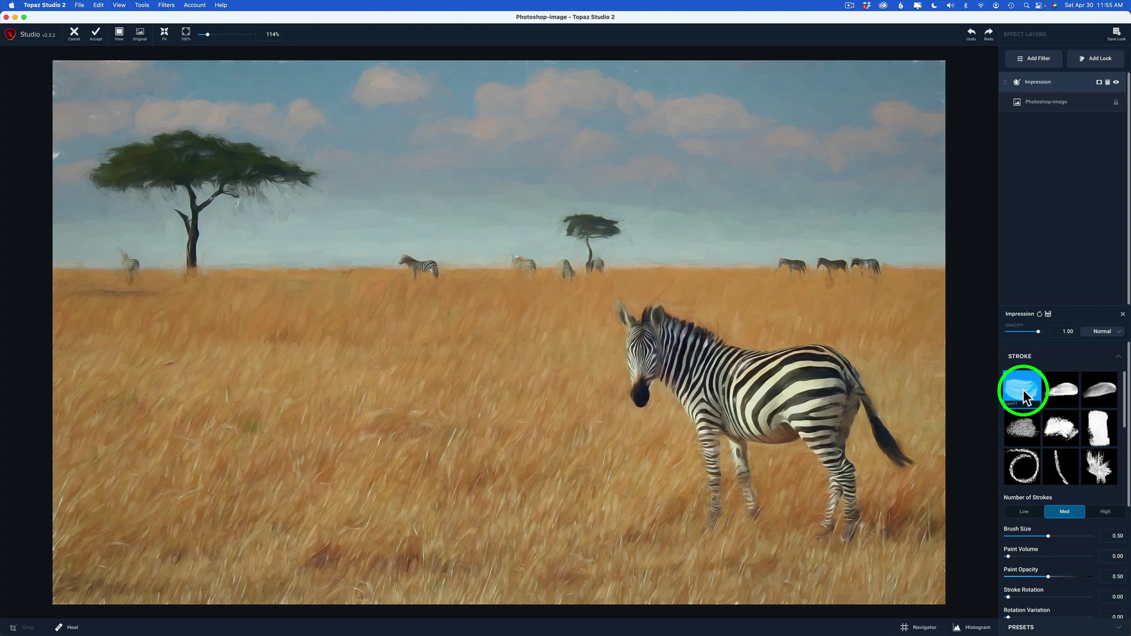
left_click(1062, 392)
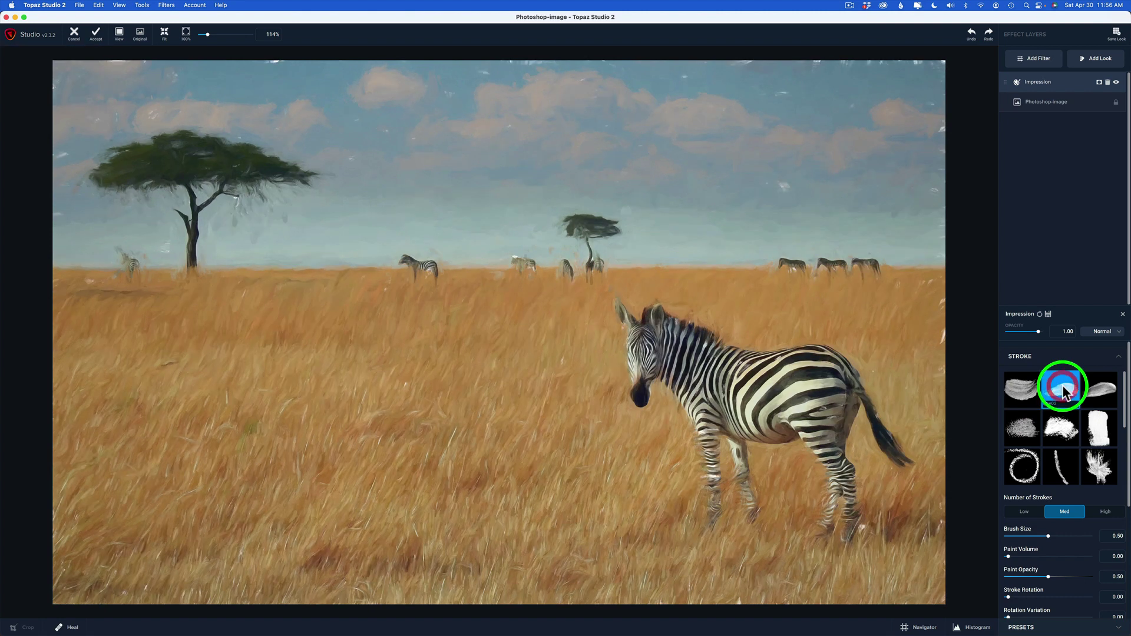
left_click(1103, 394)
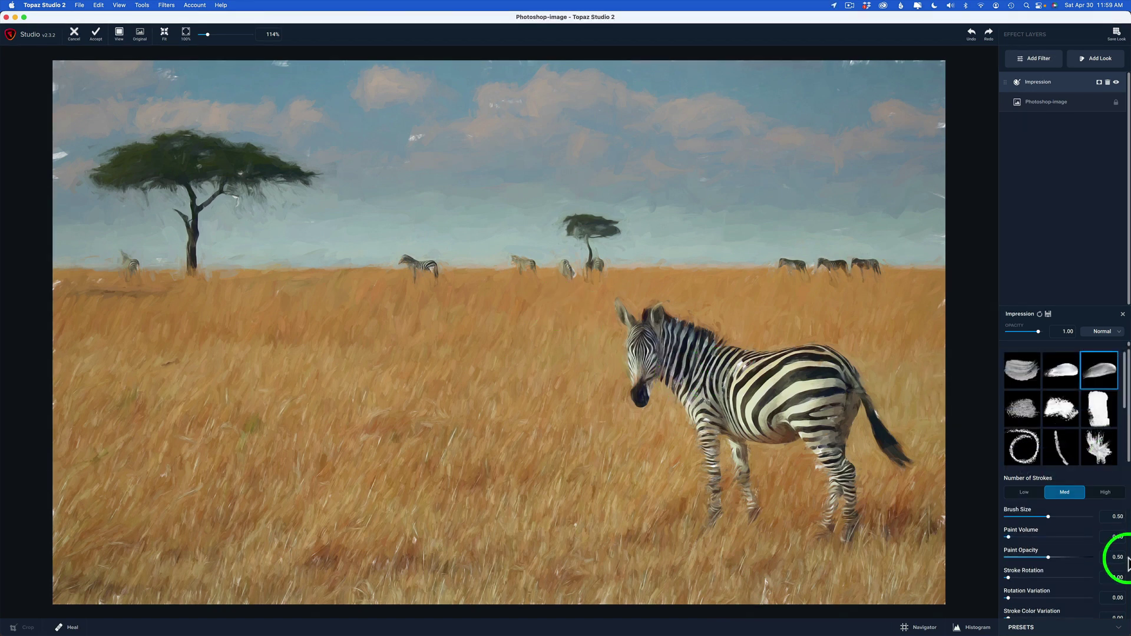
scroll(1126, 563, "down", 10)
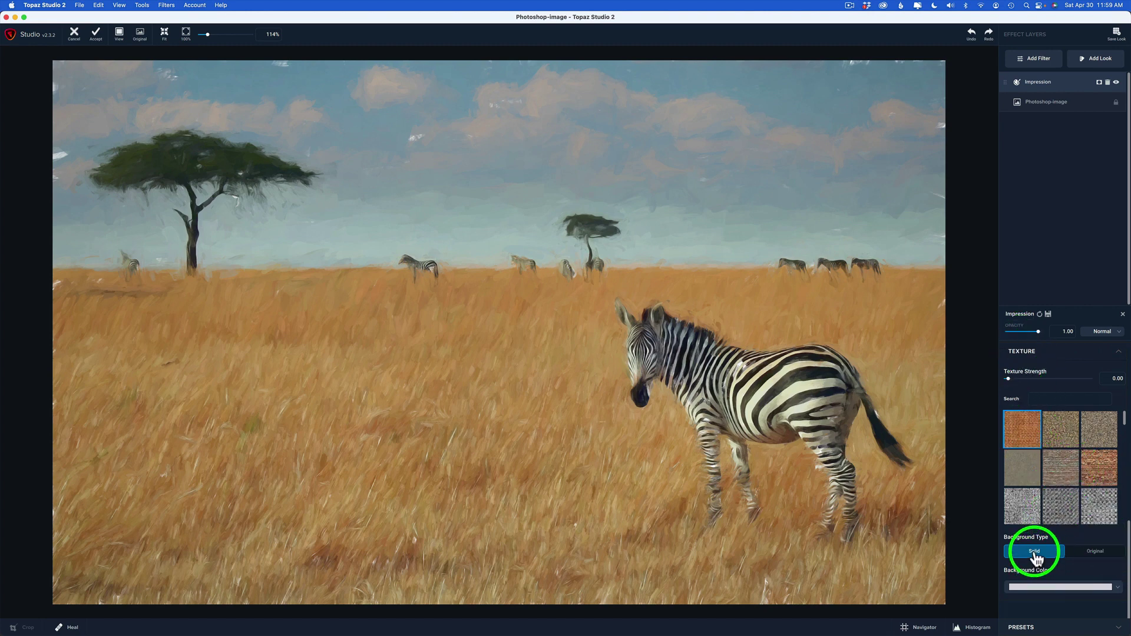
Step: Use the original image as the painting background and settle on a Med number of strokes
left_click(1095, 552)
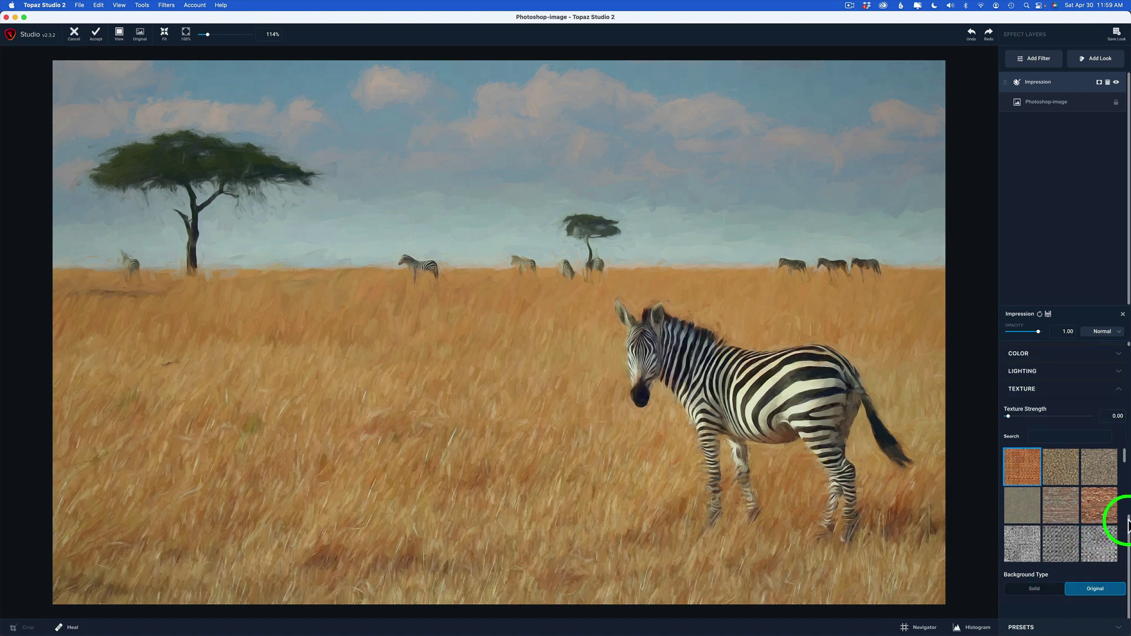
scroll(1113, 527, "up", 5)
scroll(1128, 526, "up", 3)
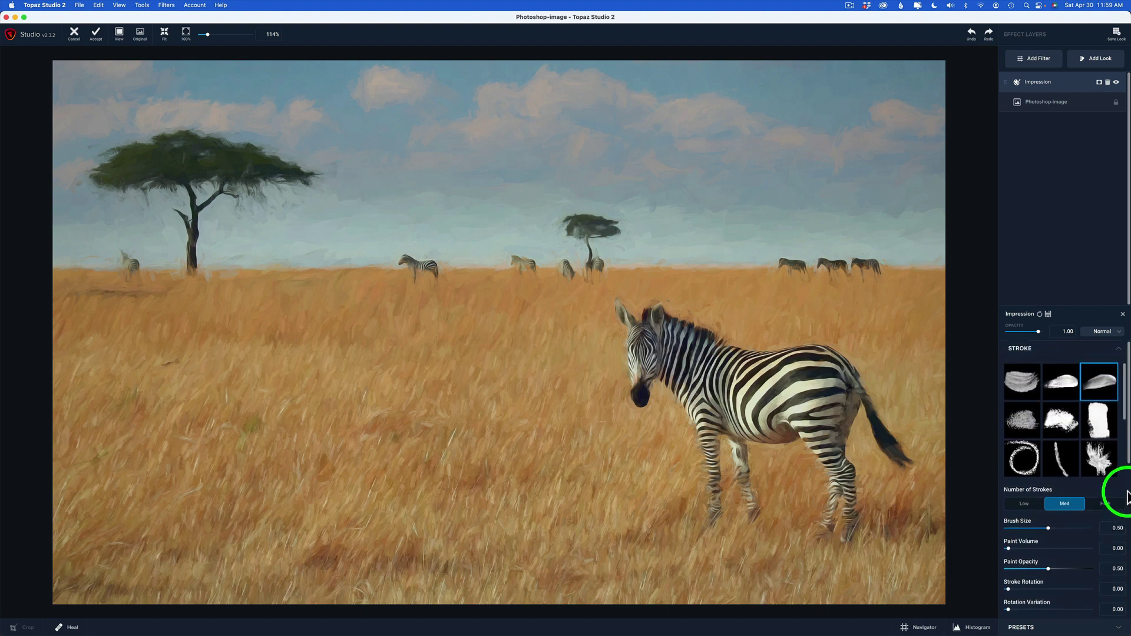
left_click_drag(1127, 438, 1128, 482)
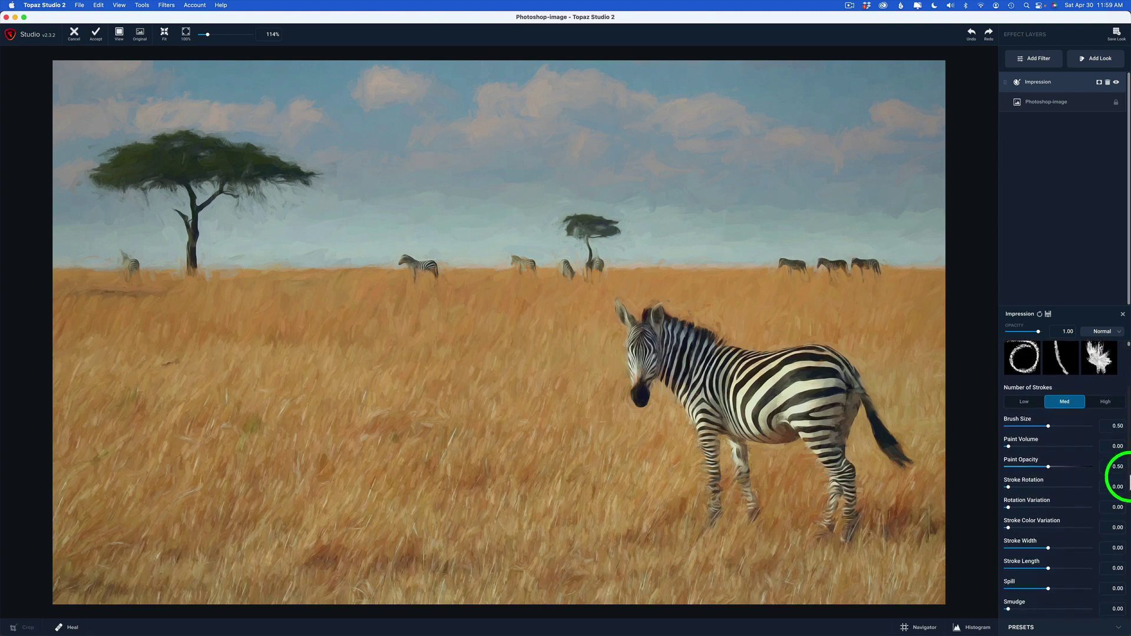
left_click(1028, 402)
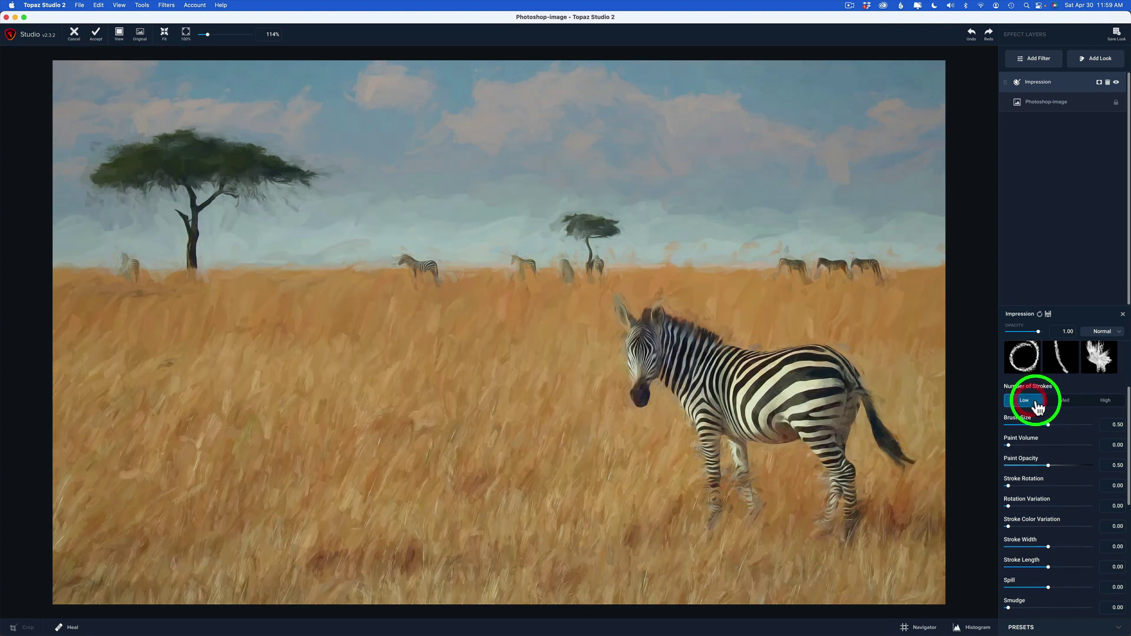
left_click(1069, 402)
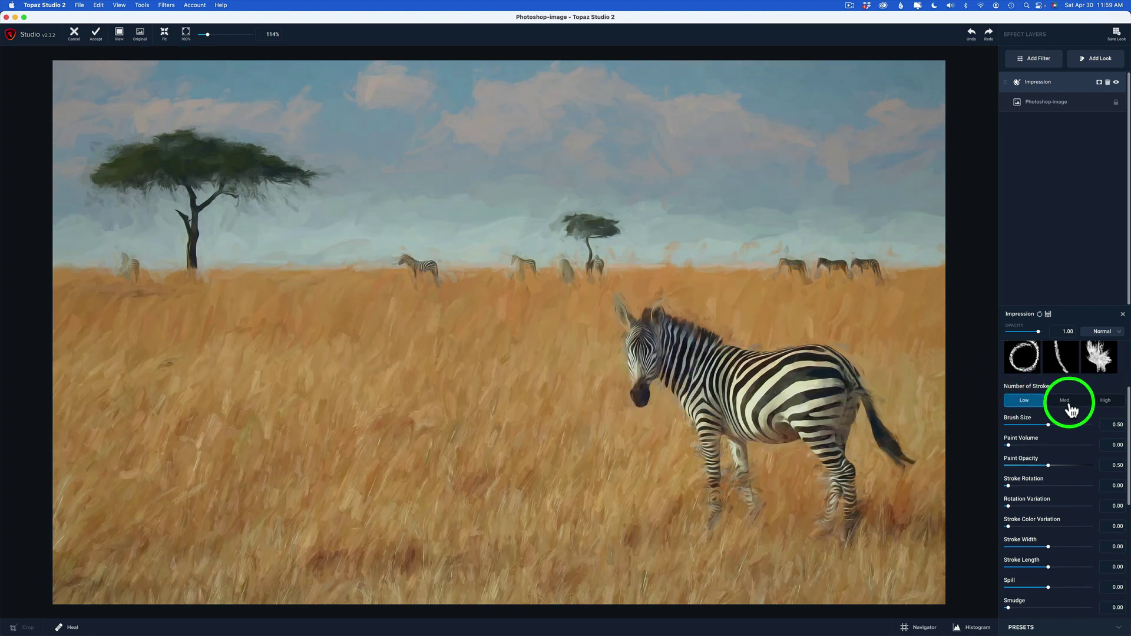
left_click(1104, 405)
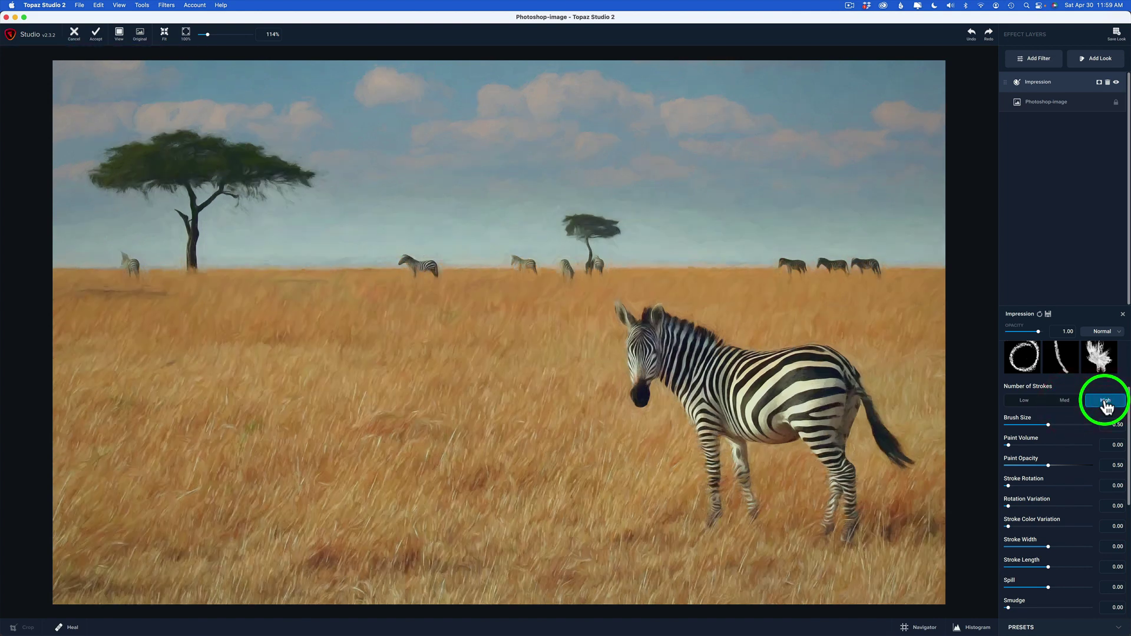
left_click(1066, 405)
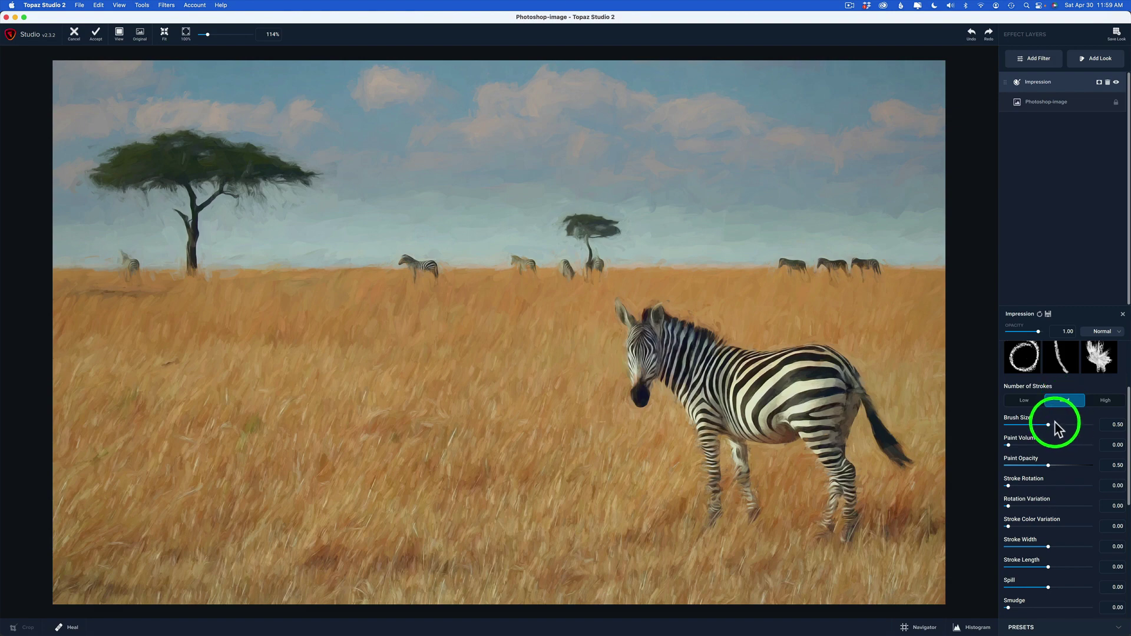
Step: Set Impression brush size 0.11, paint opacity 0.69, stroke width 0.05 and stroke length -0.47
mouse_move(1048, 424)
left_mouse_down()
mouse_move(1068, 424)
mouse_move(1016, 426)
left_mouse_up()
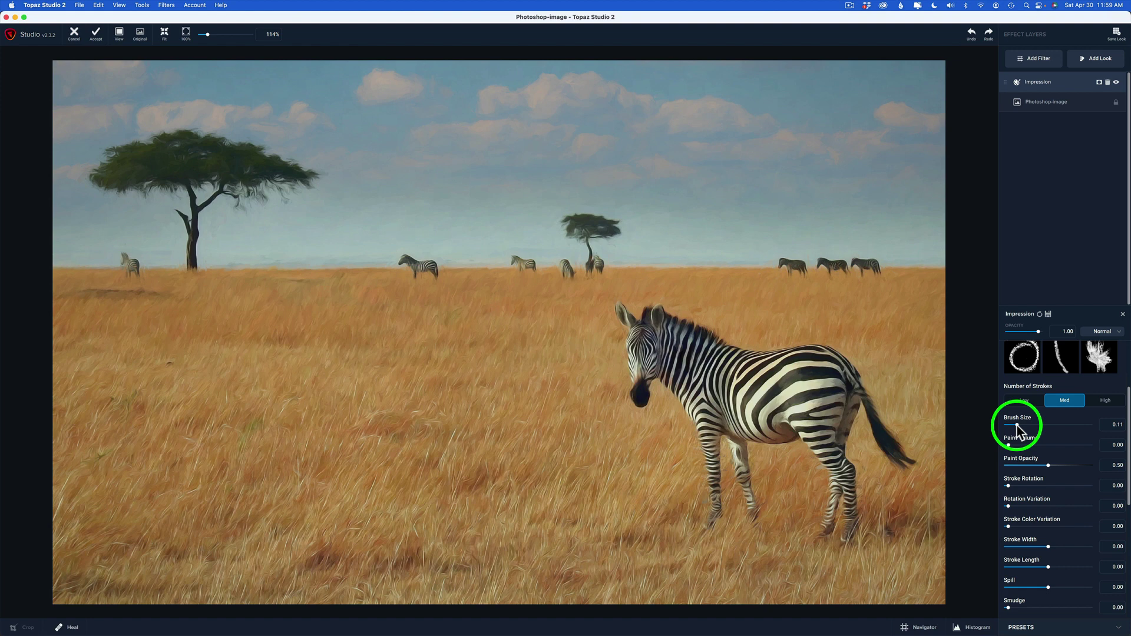
left_click(1017, 426)
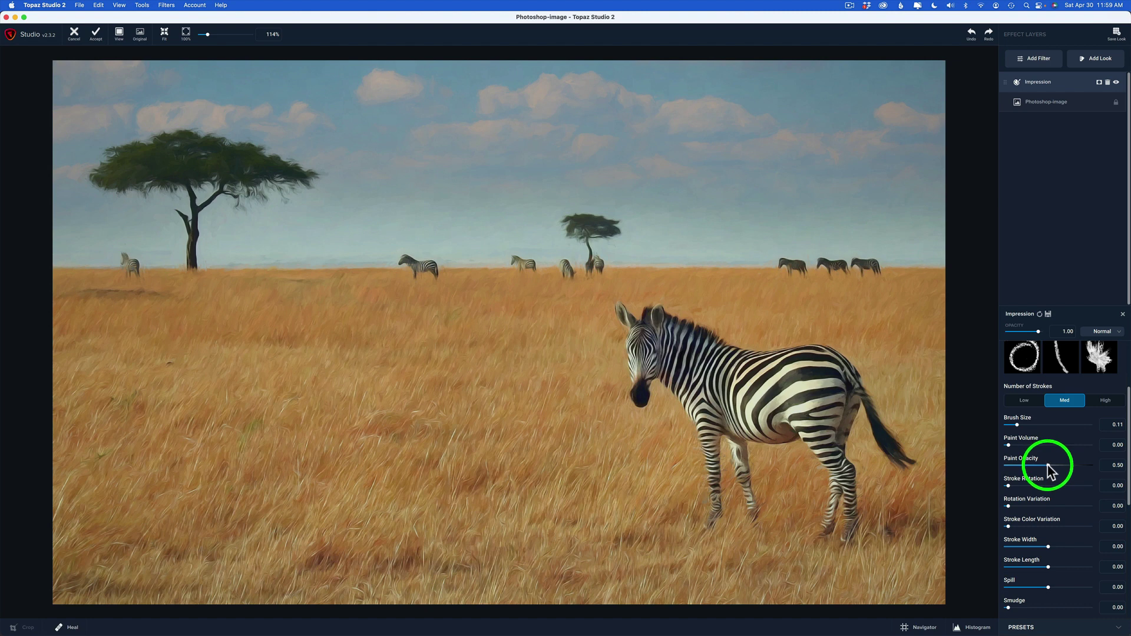
left_click_drag(1047, 466, 1064, 465)
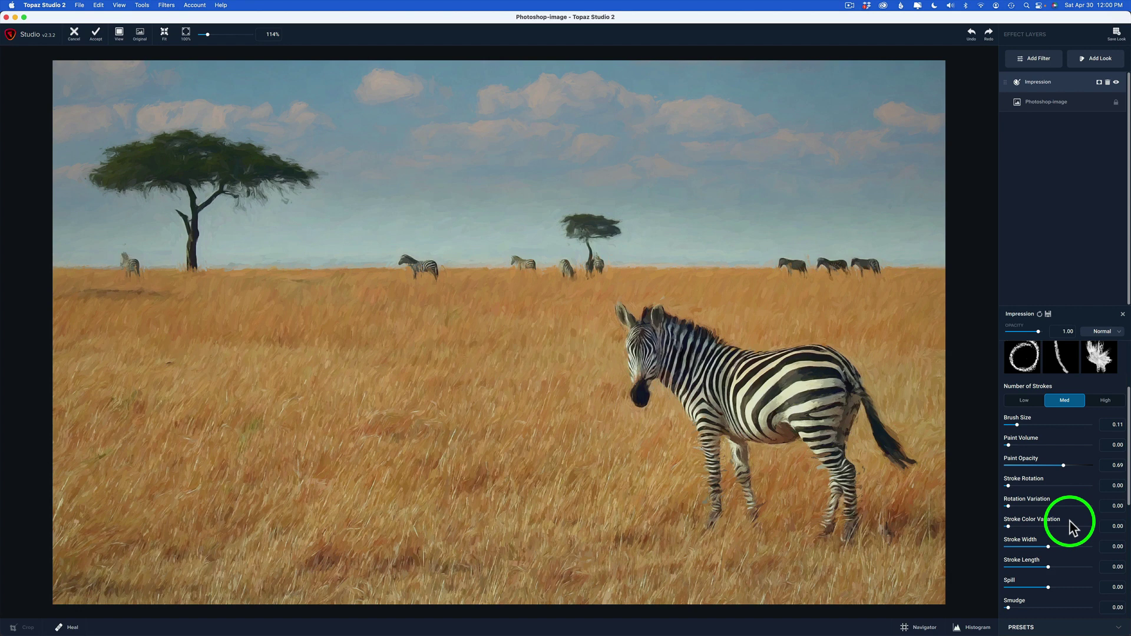
scroll(1127, 468, "down", 1)
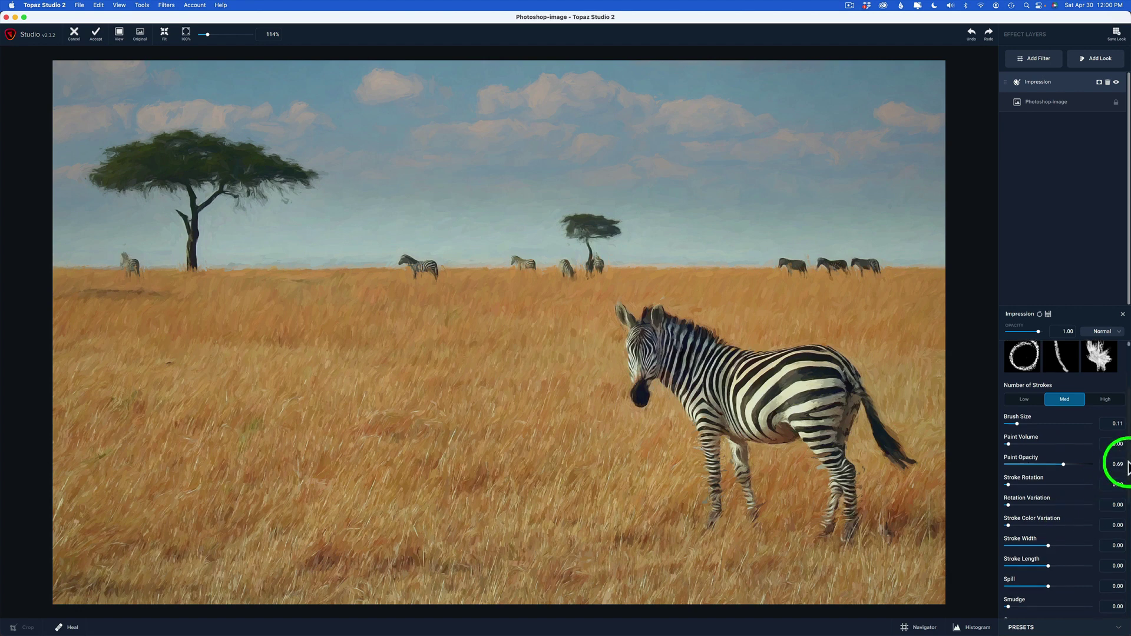
scroll(1125, 472, "down", 5)
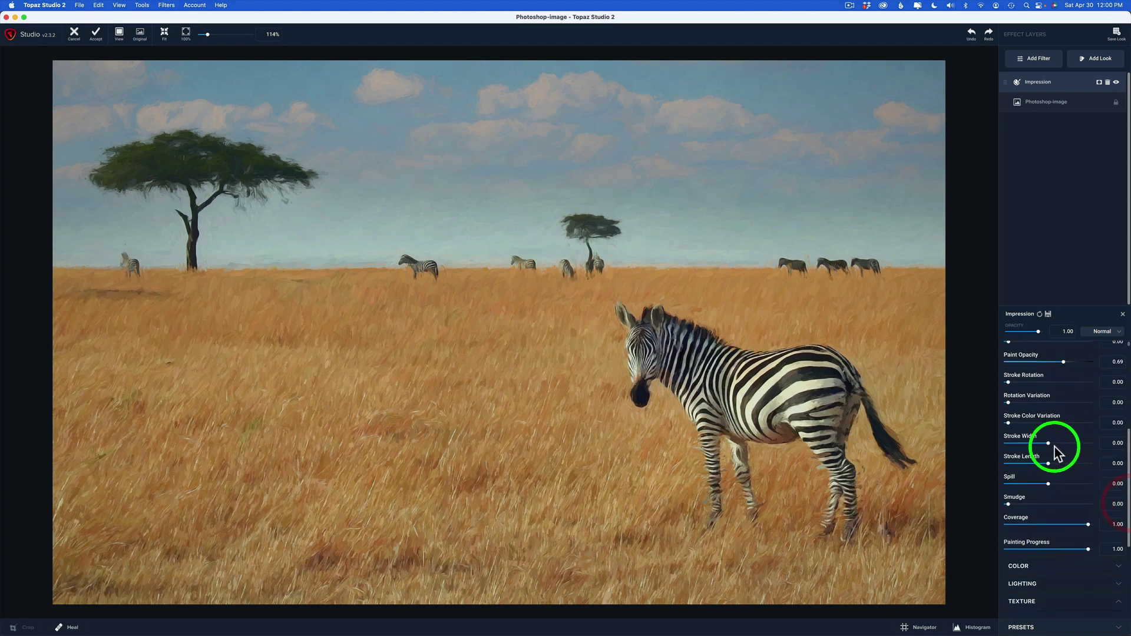
left_click_drag(1049, 443, 1050, 443)
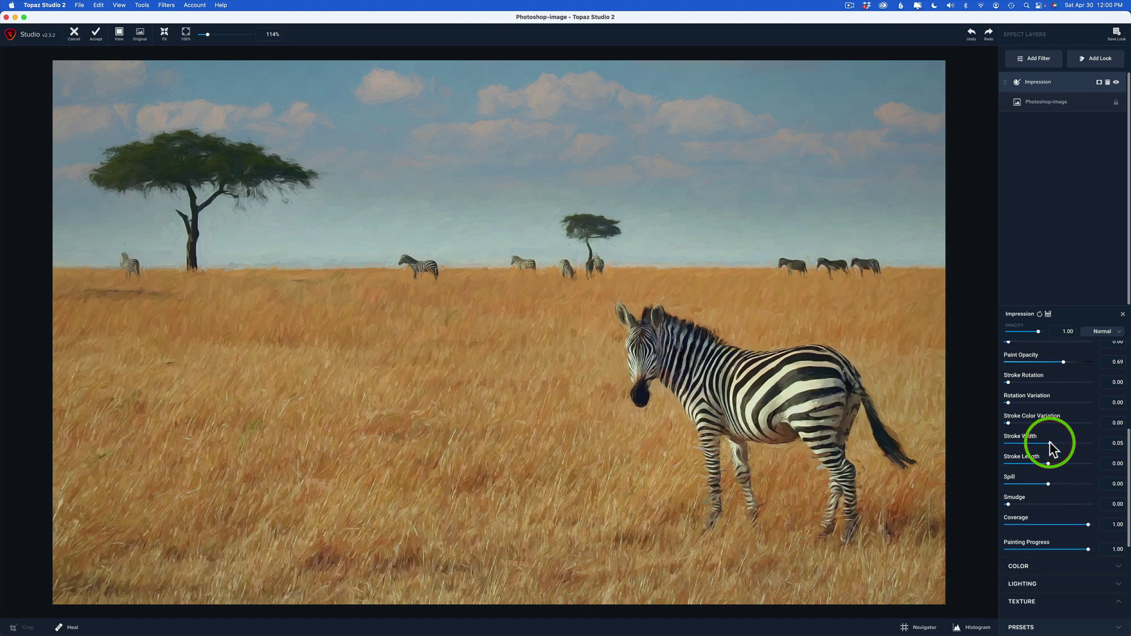
left_click_drag(1048, 464, 1017, 463)
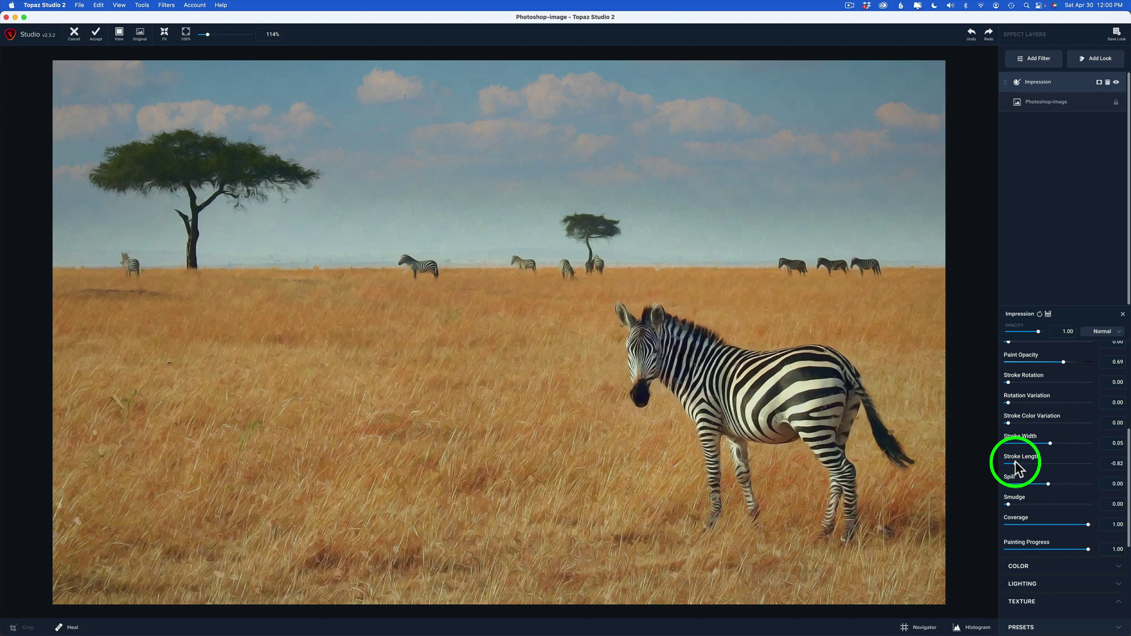
left_click_drag(1016, 463, 1028, 463)
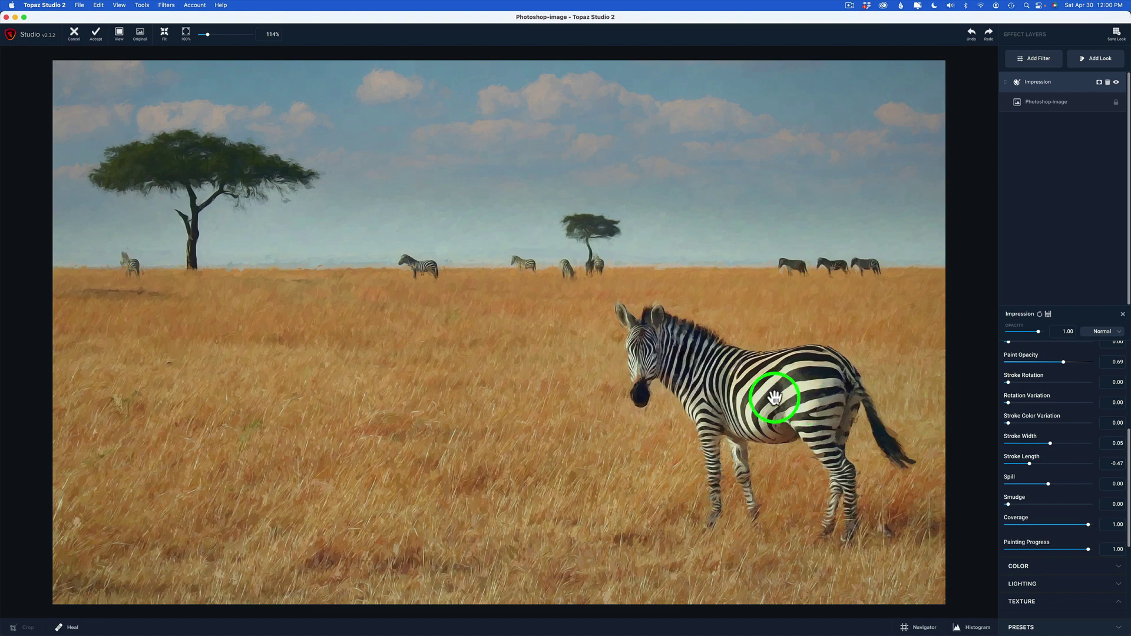
left_click(567, 373)
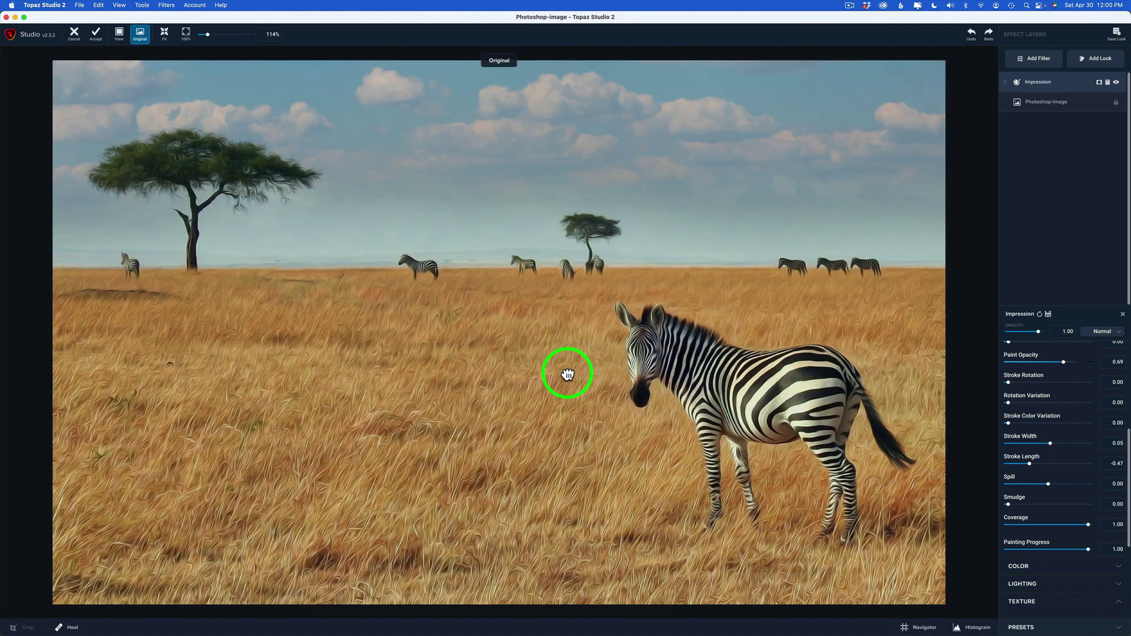
left_click_drag(567, 374, 567, 374)
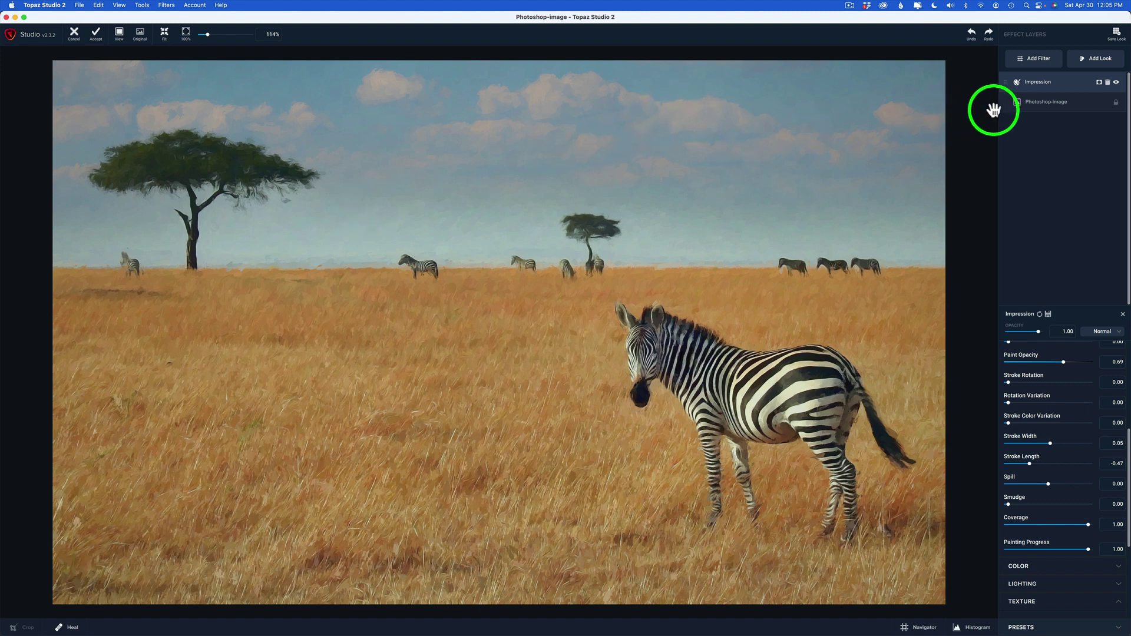
Step: Mask the Impression layer with an edge-aware gradient transitioning at the horizon, leaving the sky unpainted
left_click(1099, 83)
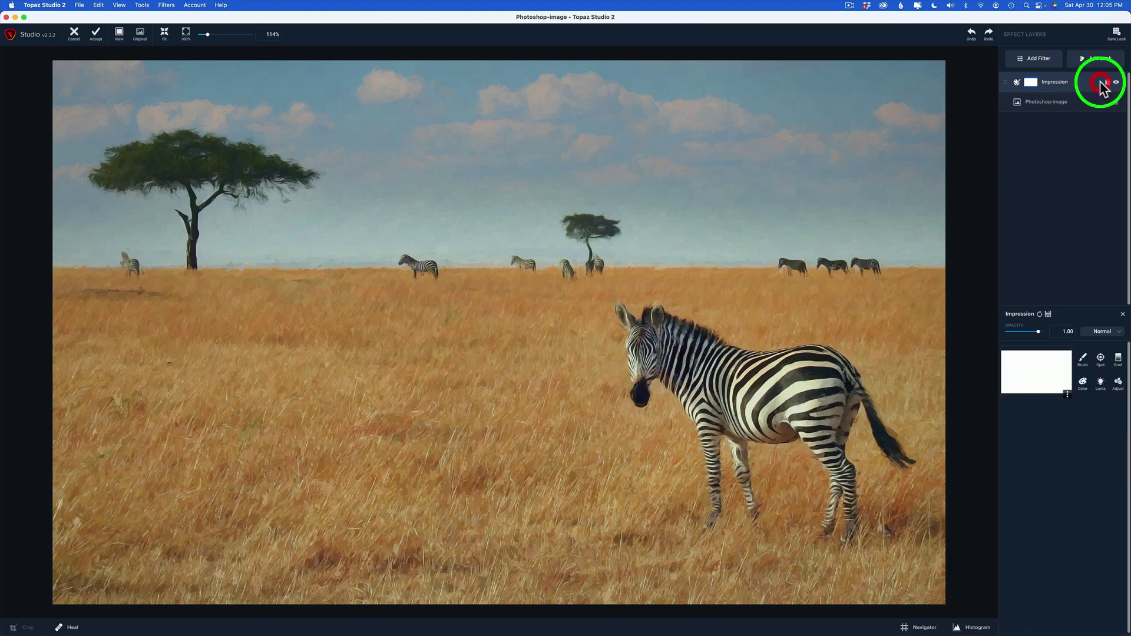
left_click(1118, 361)
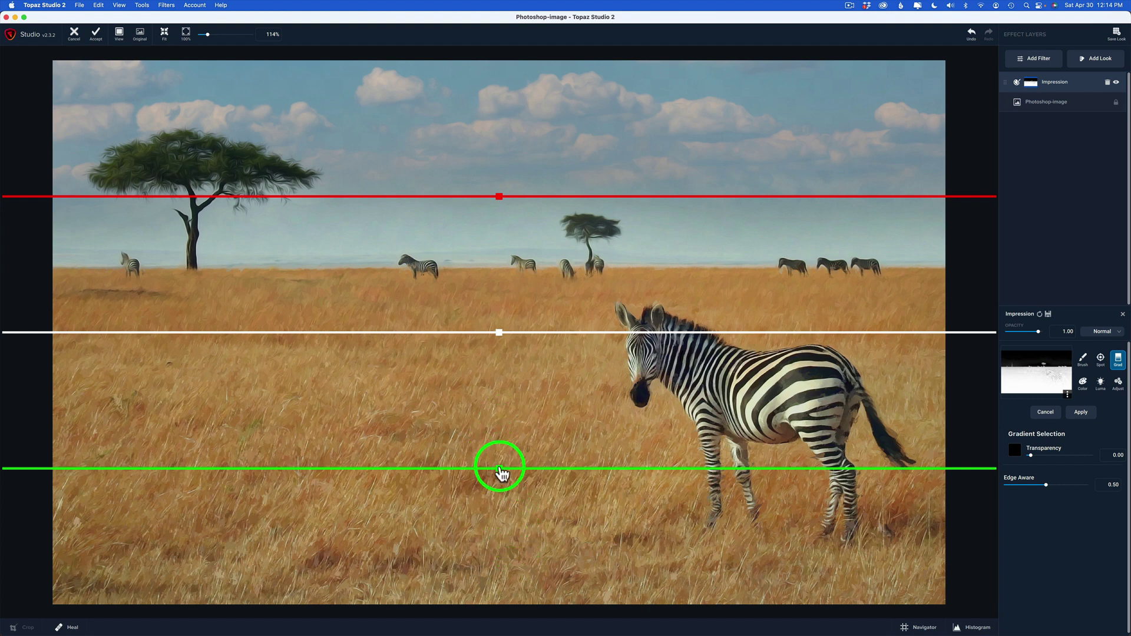
left_click_drag(500, 472, 500, 332)
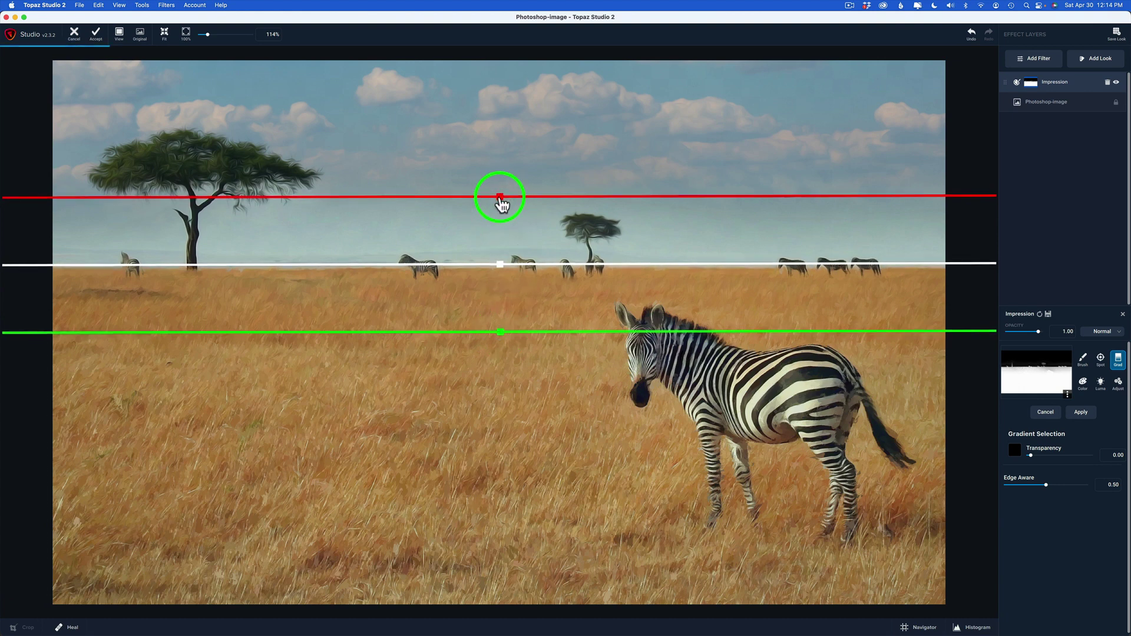
left_click_drag(500, 200, 500, 260)
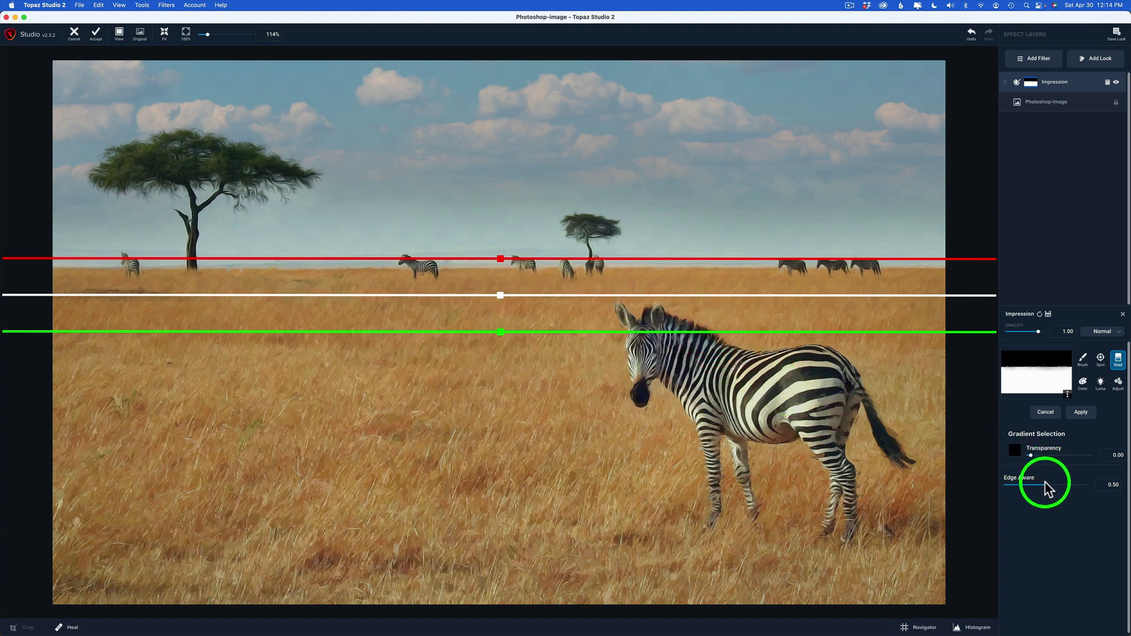
left_click_drag(1045, 483, 990, 482)
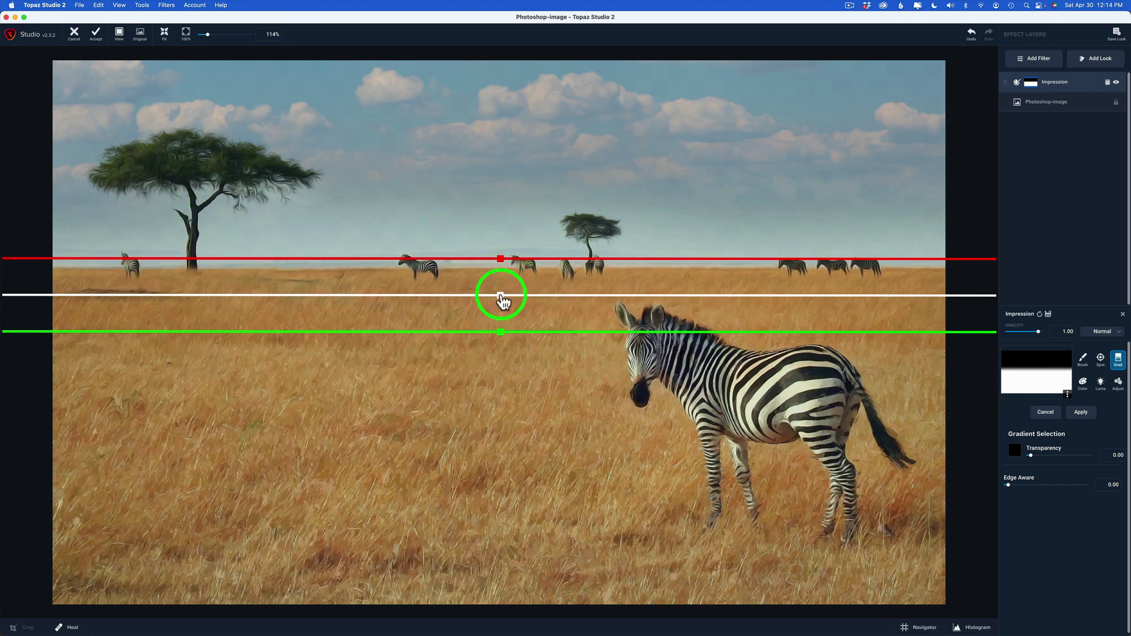
left_click_drag(503, 301, 503, 306)
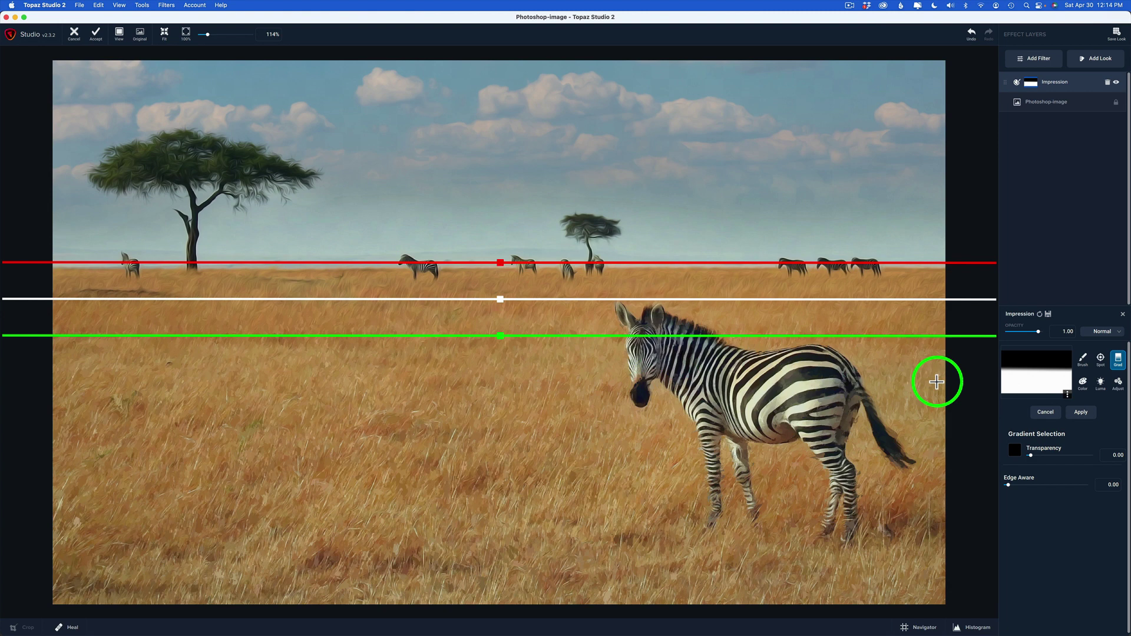
left_click(1084, 412)
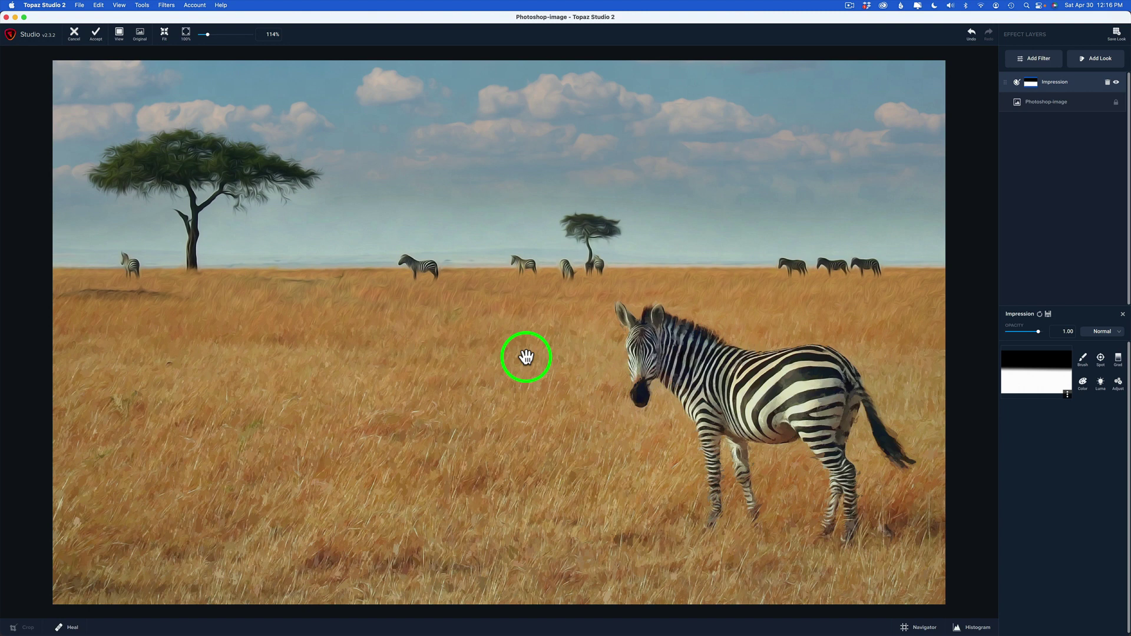
left_click(526, 357)
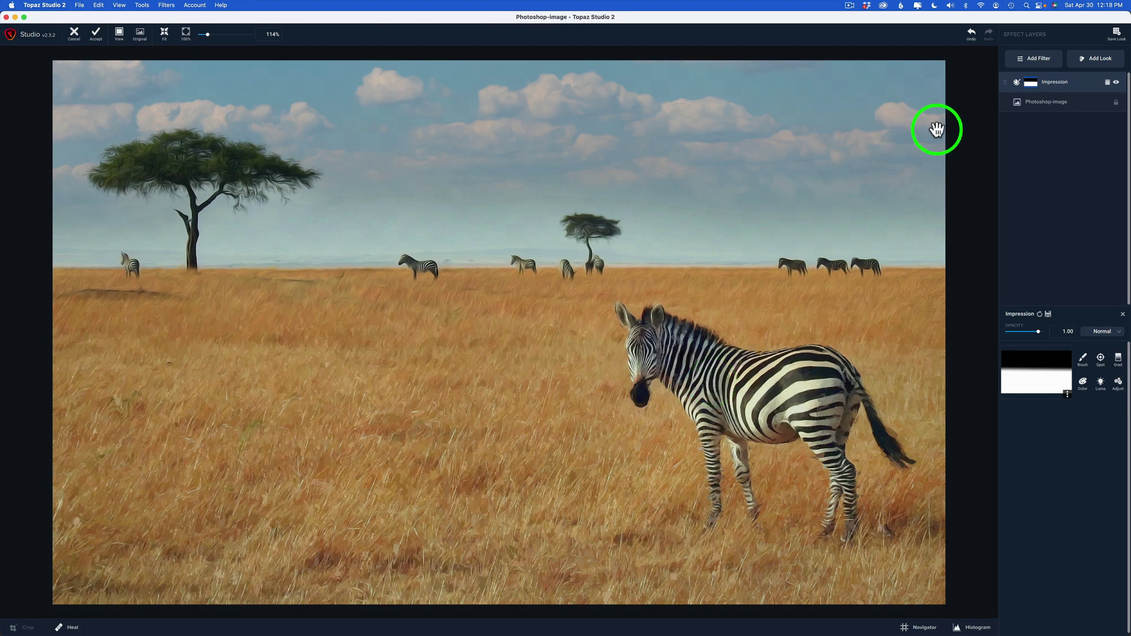
Step: Add Precision Contrast above Impression, keeping Micro at 0.00 and raising Low contrast to 0.62
left_click(1041, 60)
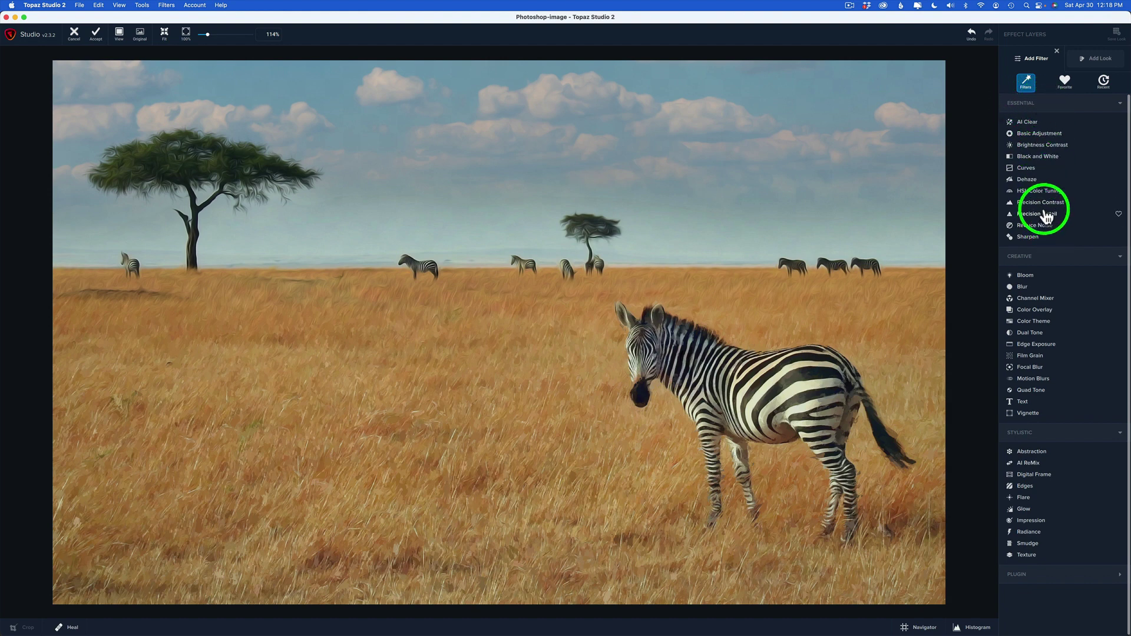
left_click(1040, 203)
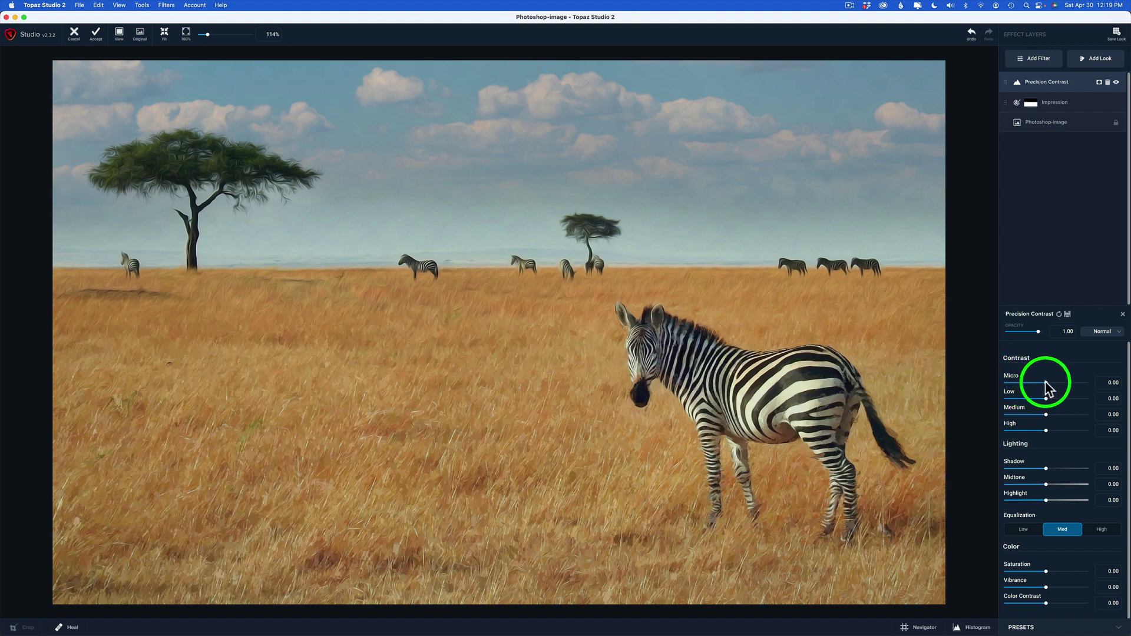
left_click_drag(1047, 381, 1080, 382)
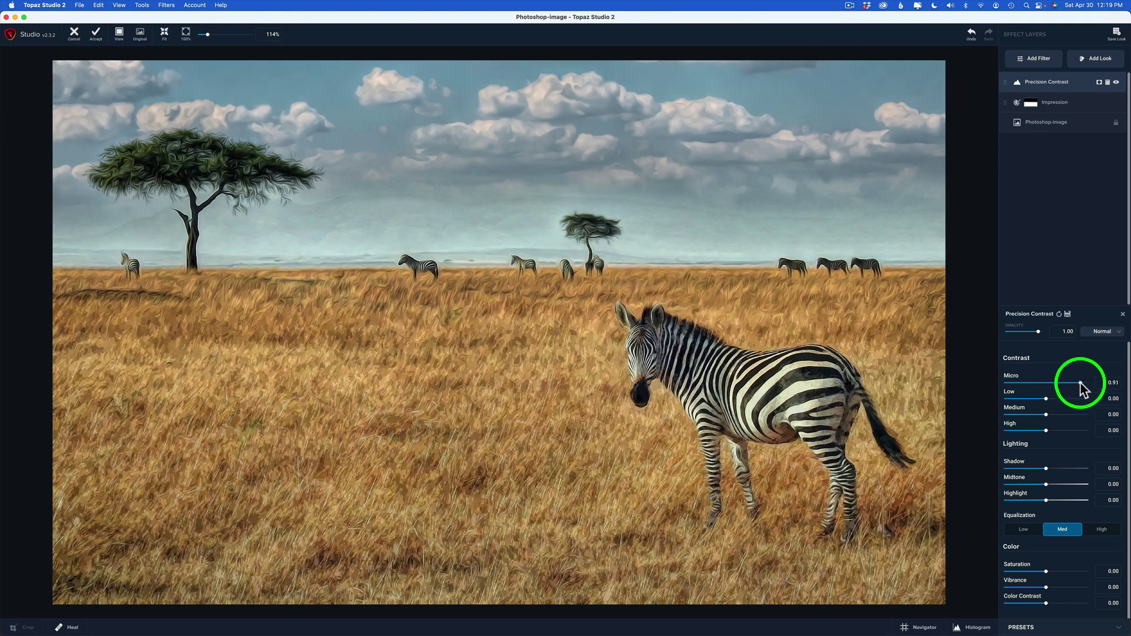
double_click(1011, 380)
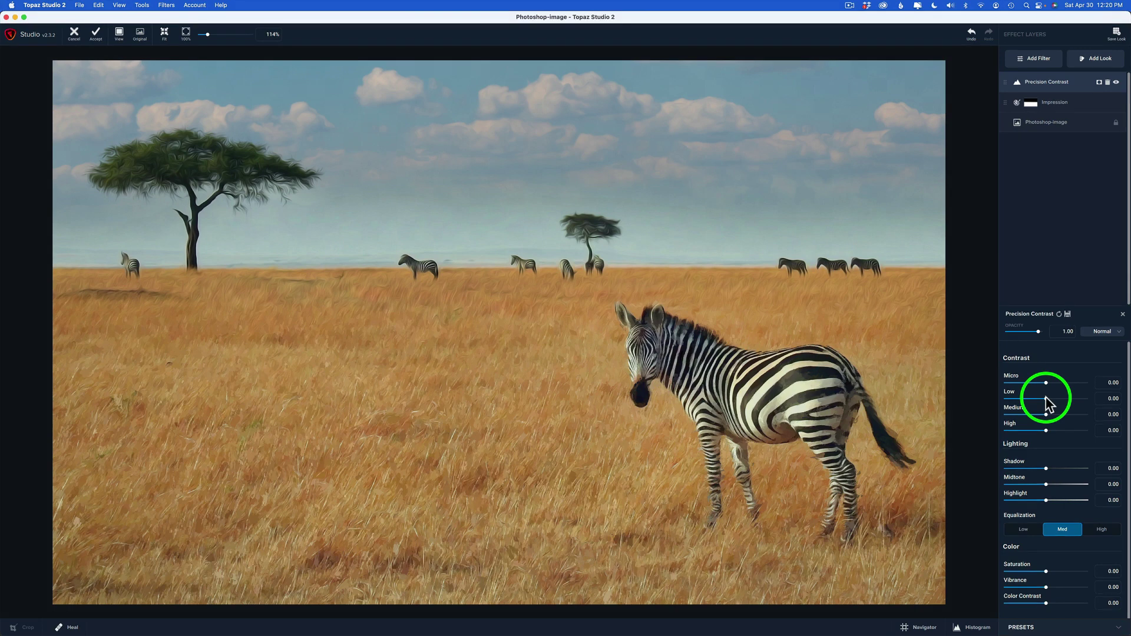
left_click_drag(1046, 399, 1068, 399)
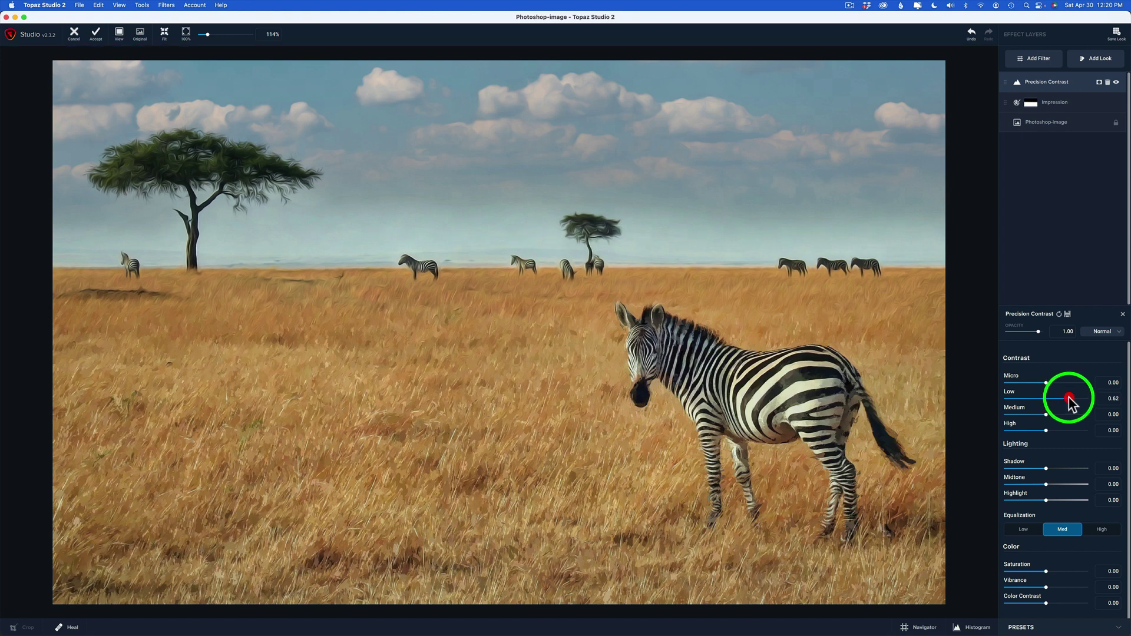
left_click(546, 352)
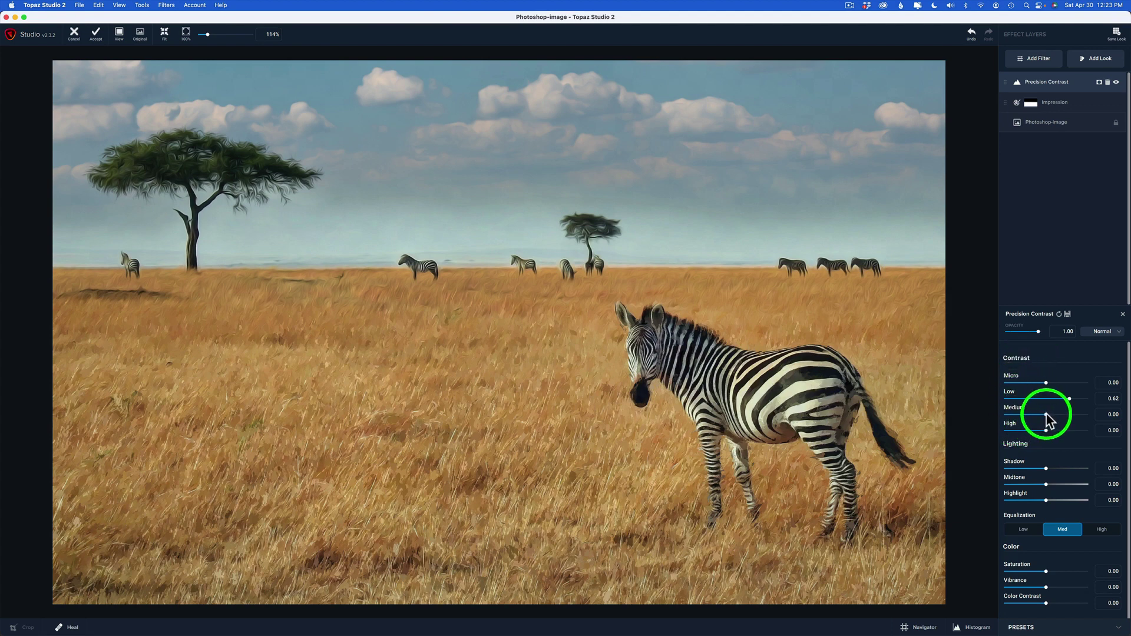
Step: Try several Medium and High contrast values, then reset both sliders to 0.00
left_click_drag(1047, 415, 1018, 417)
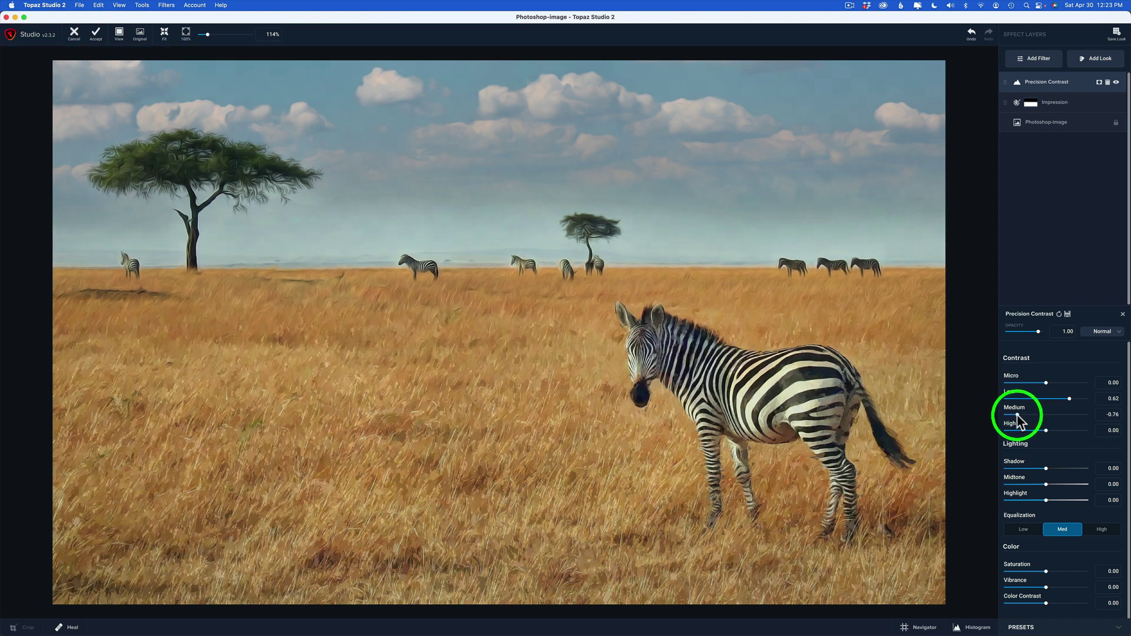
double_click(1019, 416)
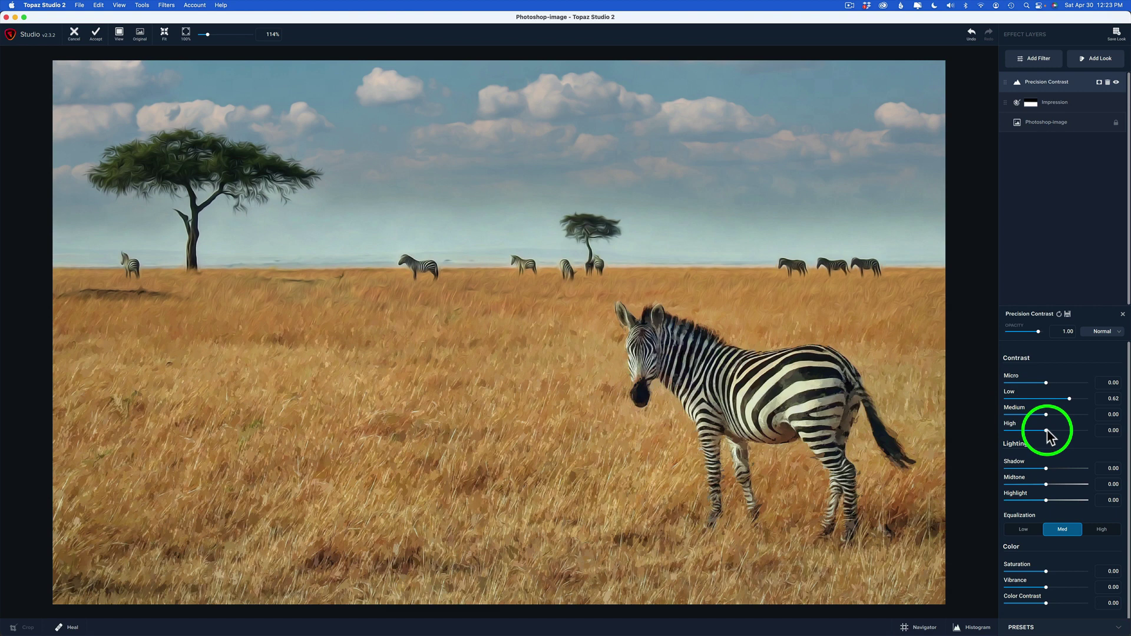
left_click_drag(1047, 437, 1084, 431)
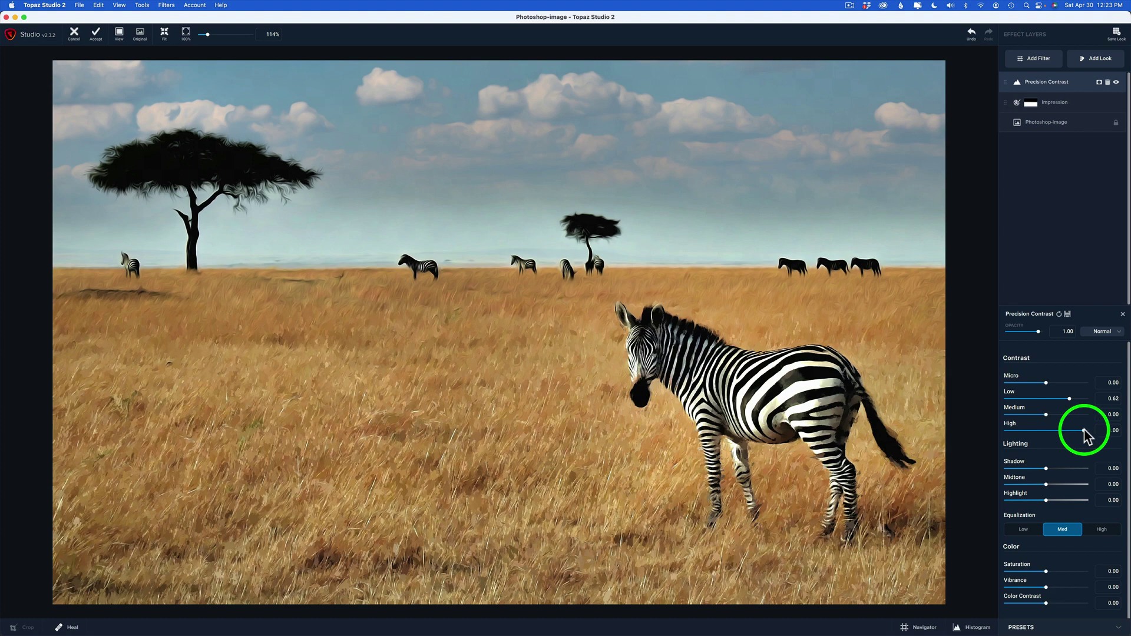
left_click_drag(1084, 432, 1012, 432)
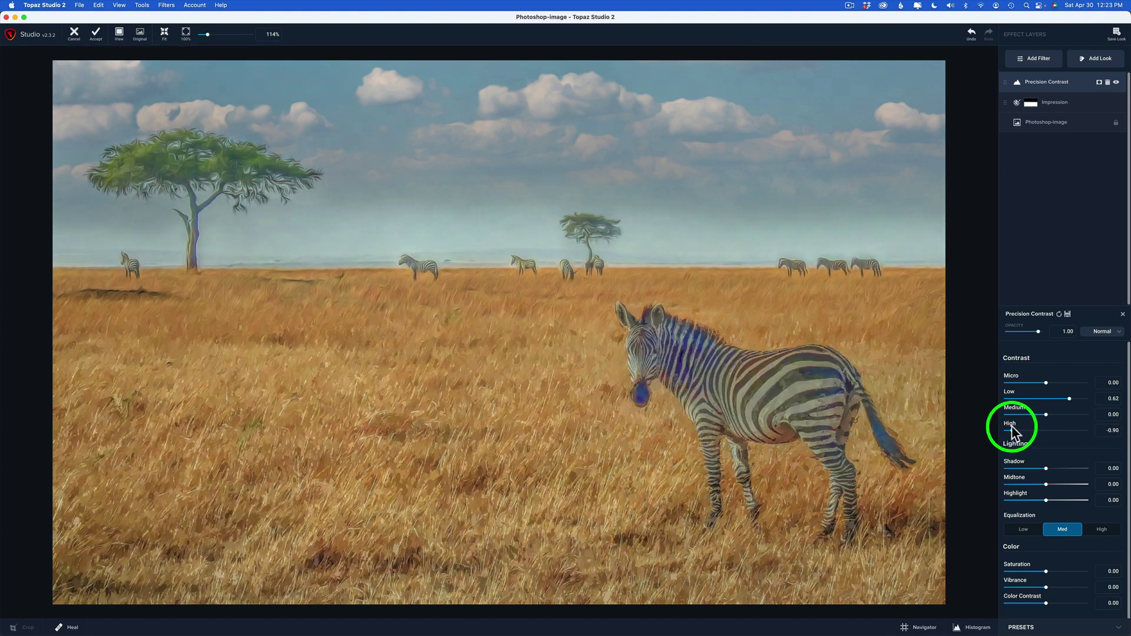
left_click_drag(1012, 432, 1011, 433)
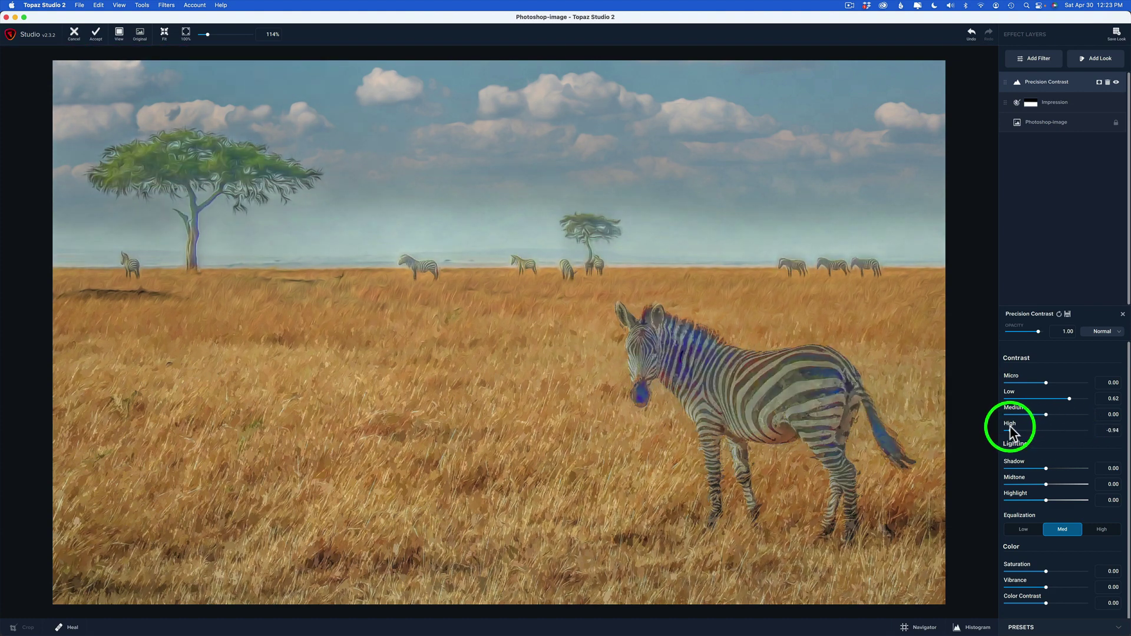
double_click(1011, 432)
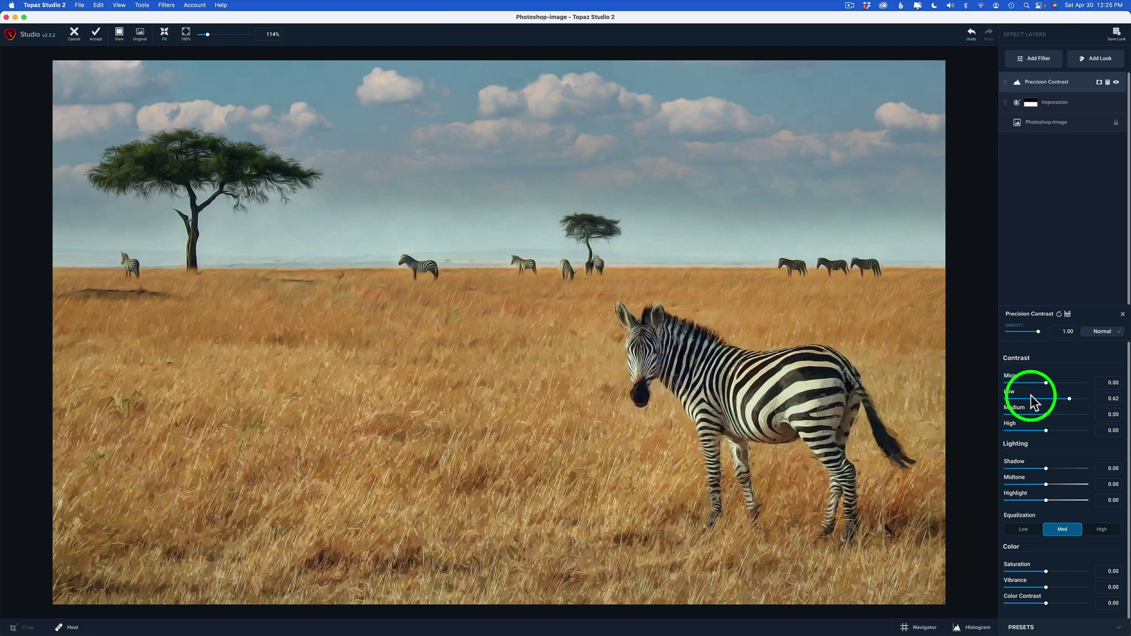
Step: Toggle the Precision Contrast effect off and on and compare with the original image
left_click(1117, 85)
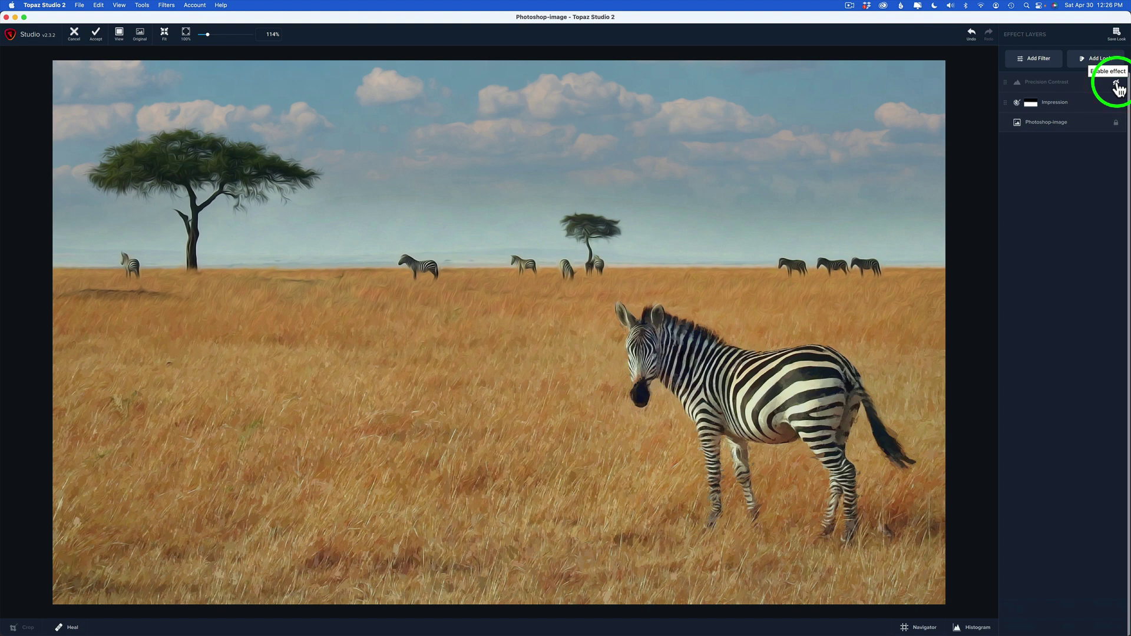
left_click(1117, 87)
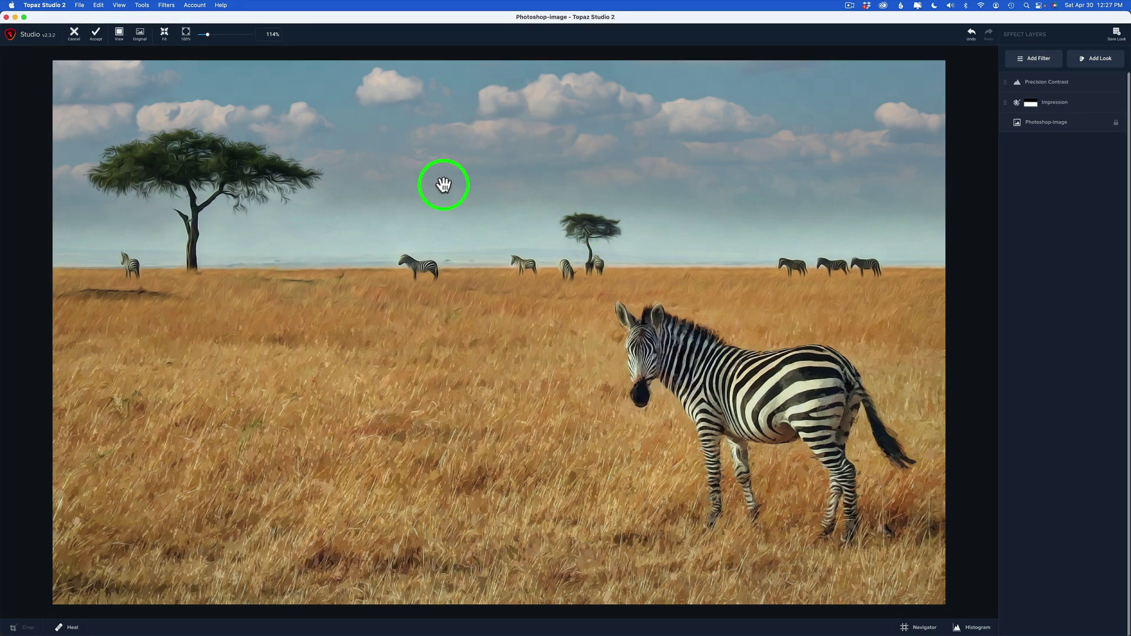
left_click(543, 360)
Step: Copy Impression's horizon gradient mask onto the Precision Contrast layer and compare with the original
mouse_move(1028, 105)
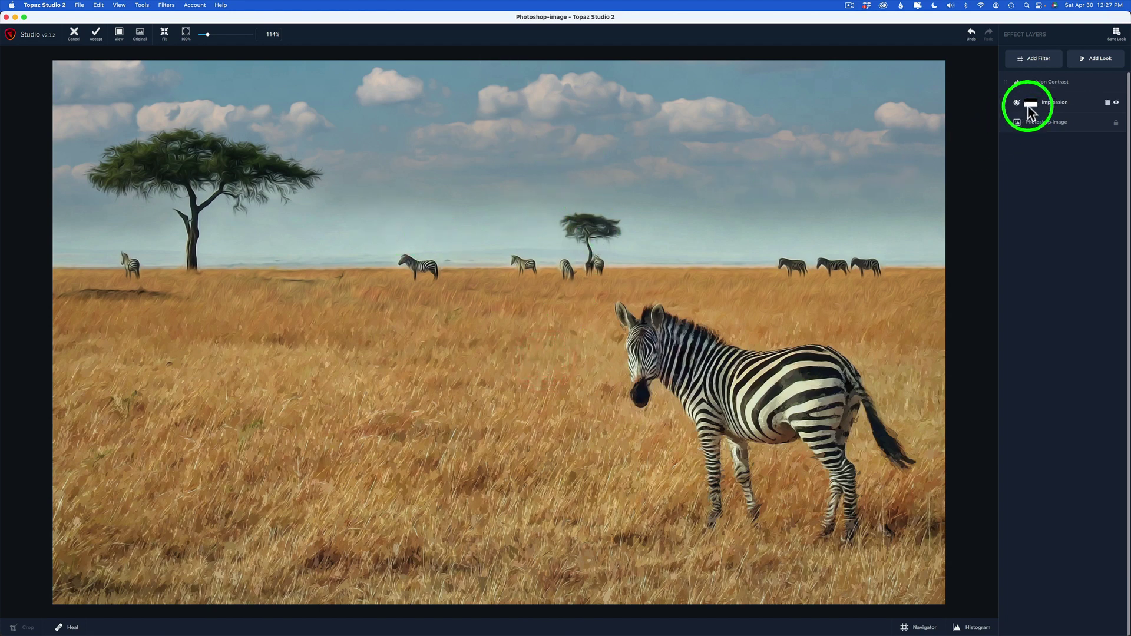
right_click(1031, 105)
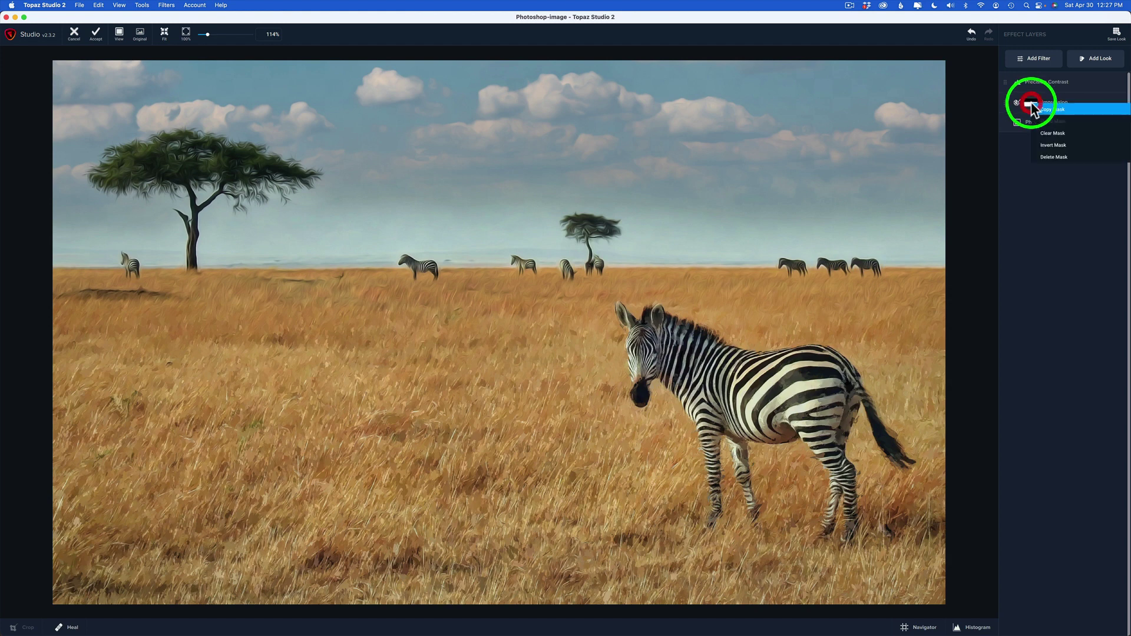
left_click(1051, 109)
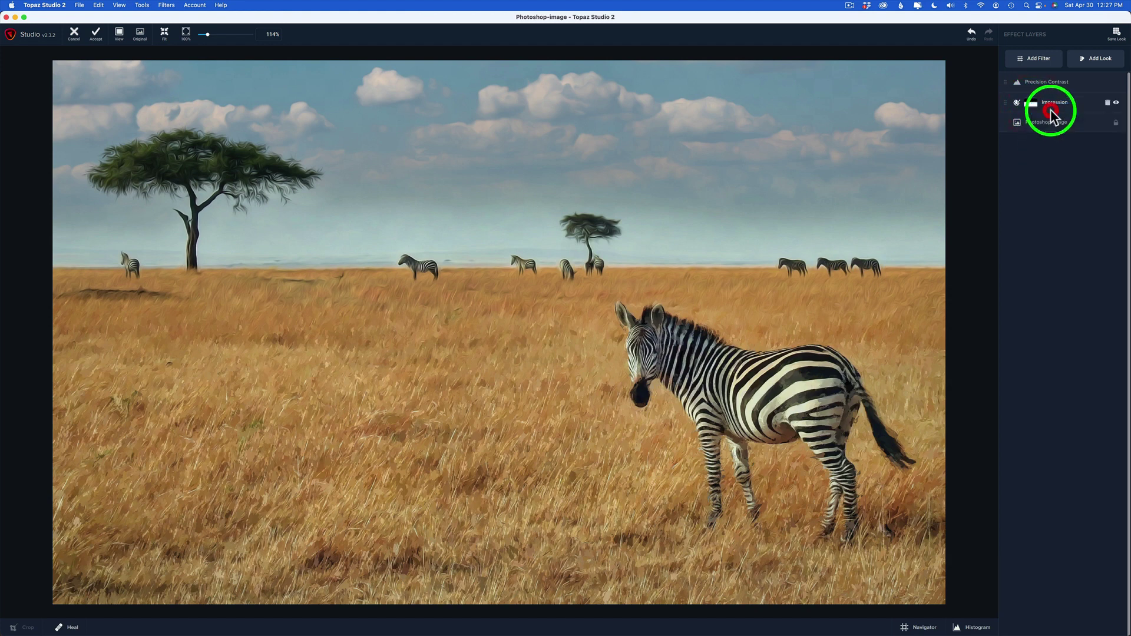
mouse_move(1098, 86)
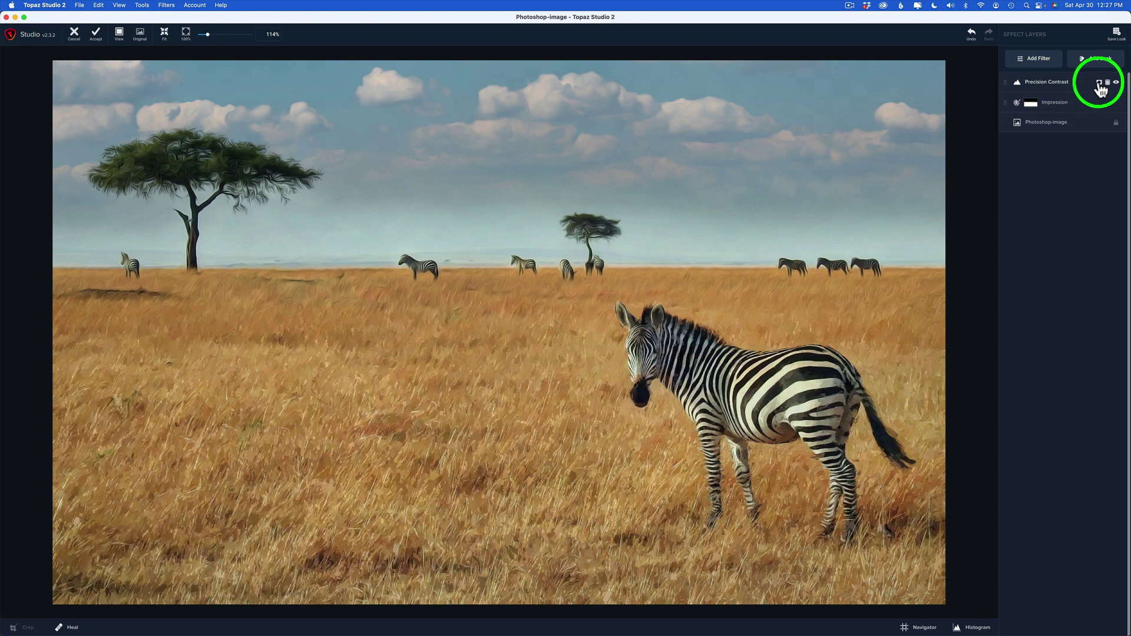
right_click(1099, 88)
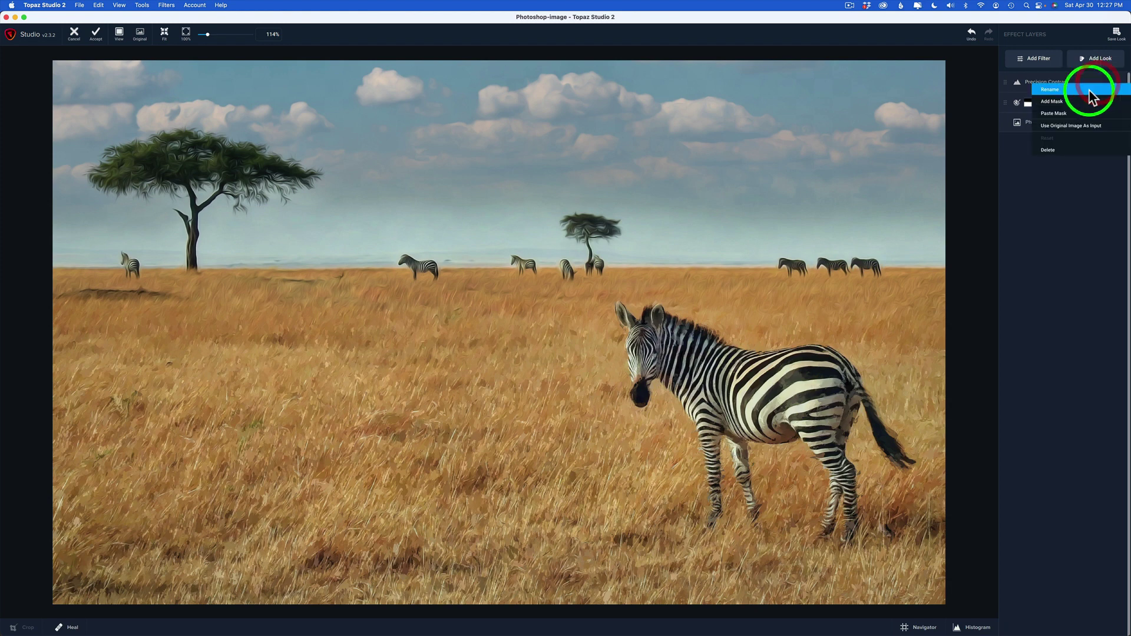
left_click(1070, 113)
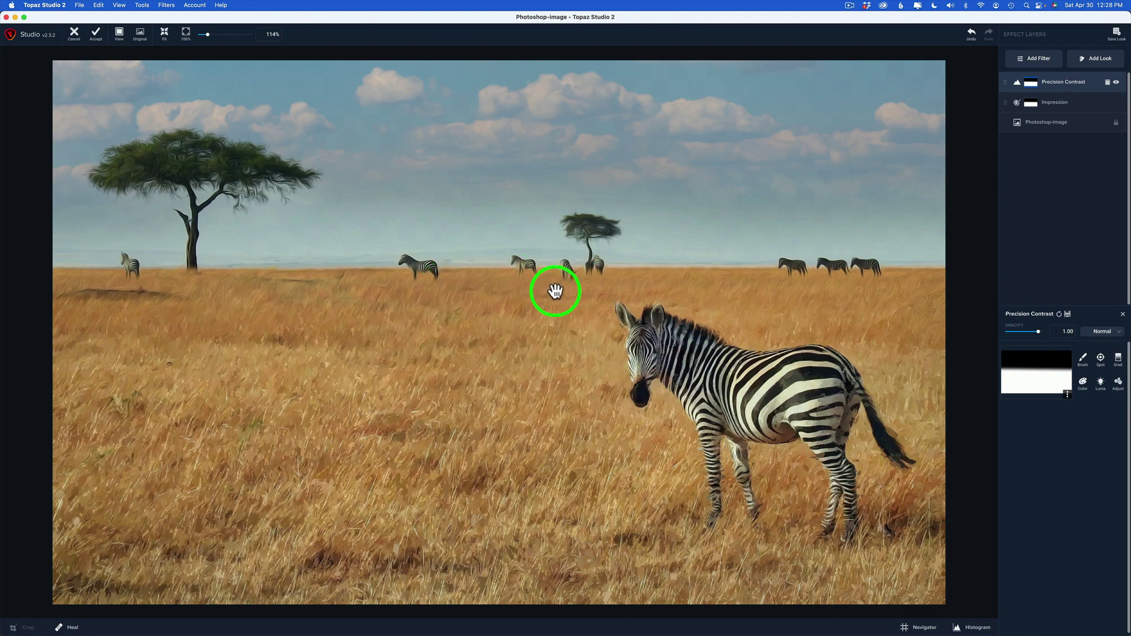
left_click(525, 380)
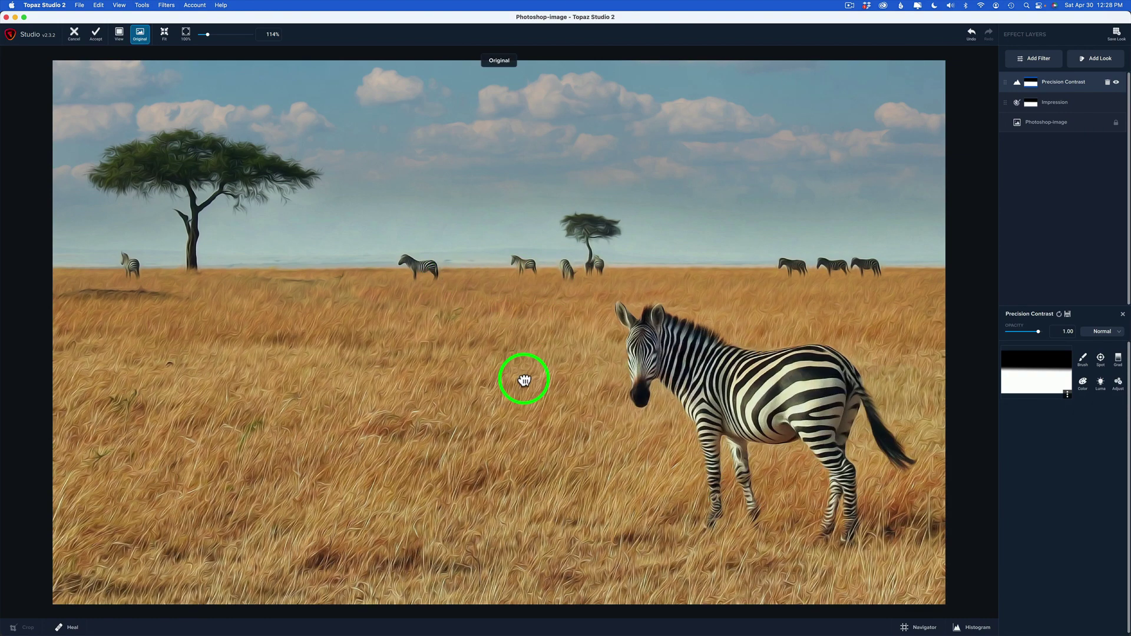
left_click(524, 380)
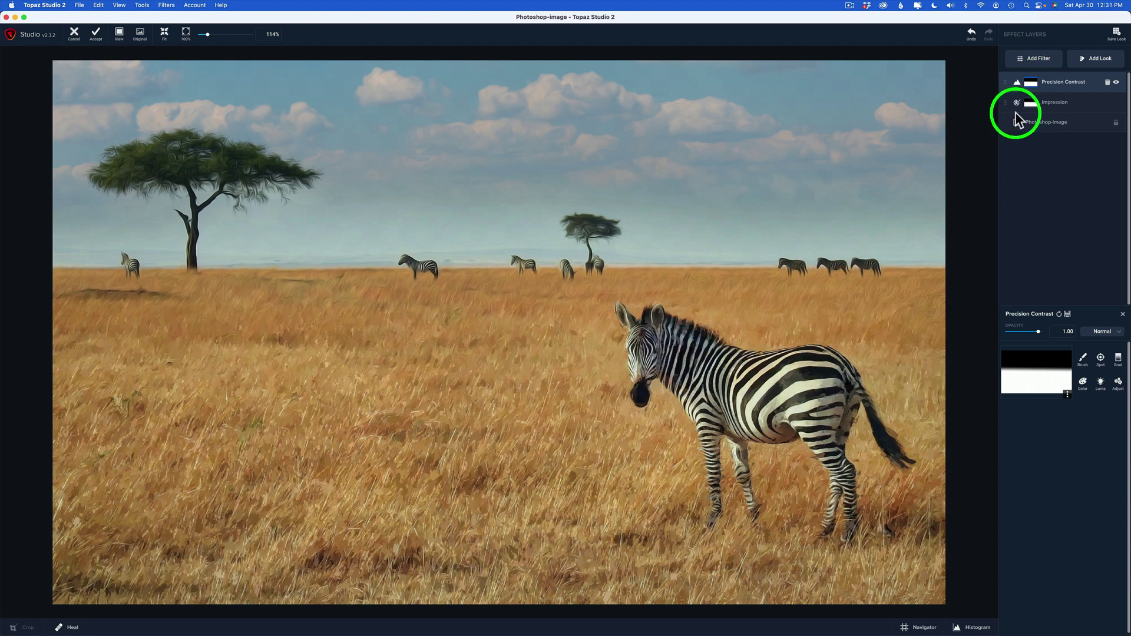
Step: Add an Abstraction filter layer with Simplify Size 0.23 and compare it against the original
left_click(1037, 59)
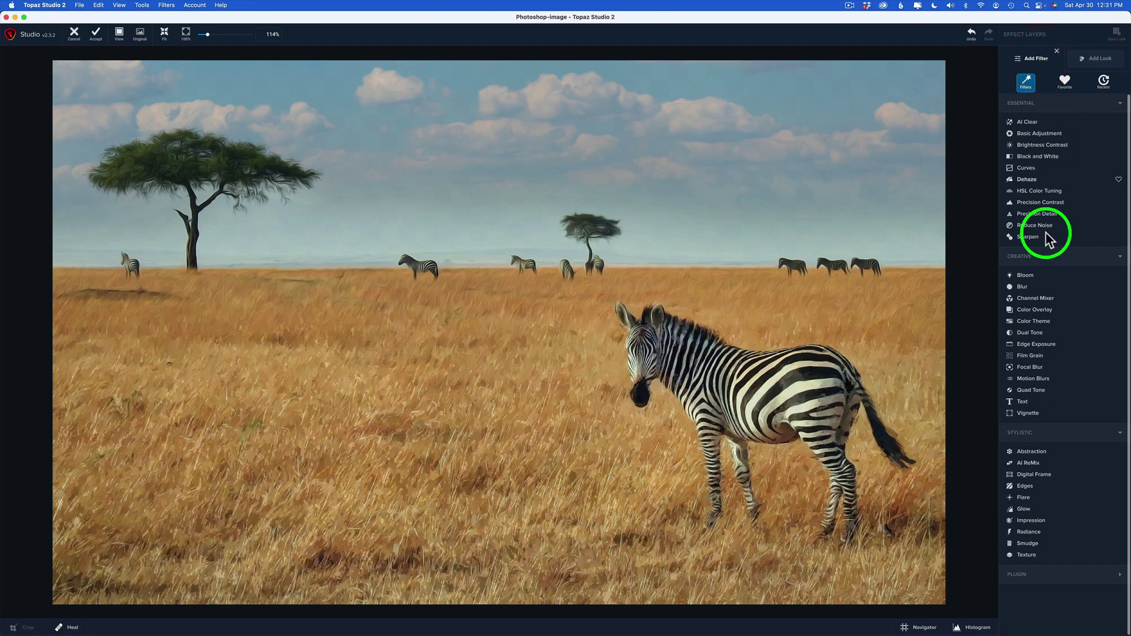
left_click(1035, 457)
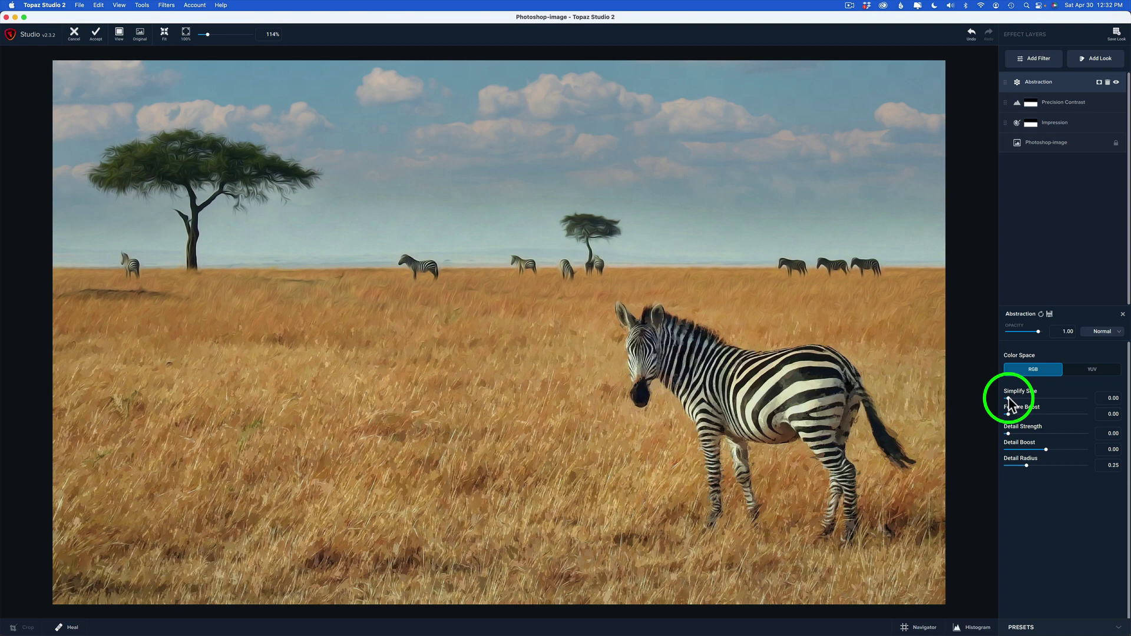
mouse_move(1009, 399)
left_mouse_down()
mouse_move(1099, 401)
mouse_move(1028, 406)
left_mouse_up()
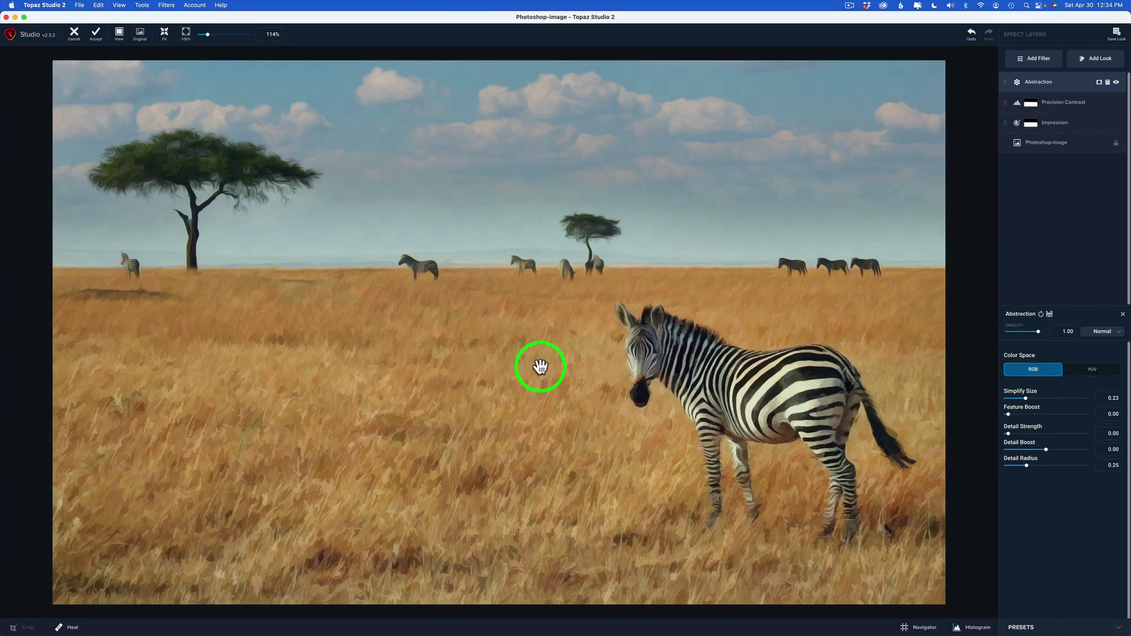
left_click_drag(540, 366, 540, 366)
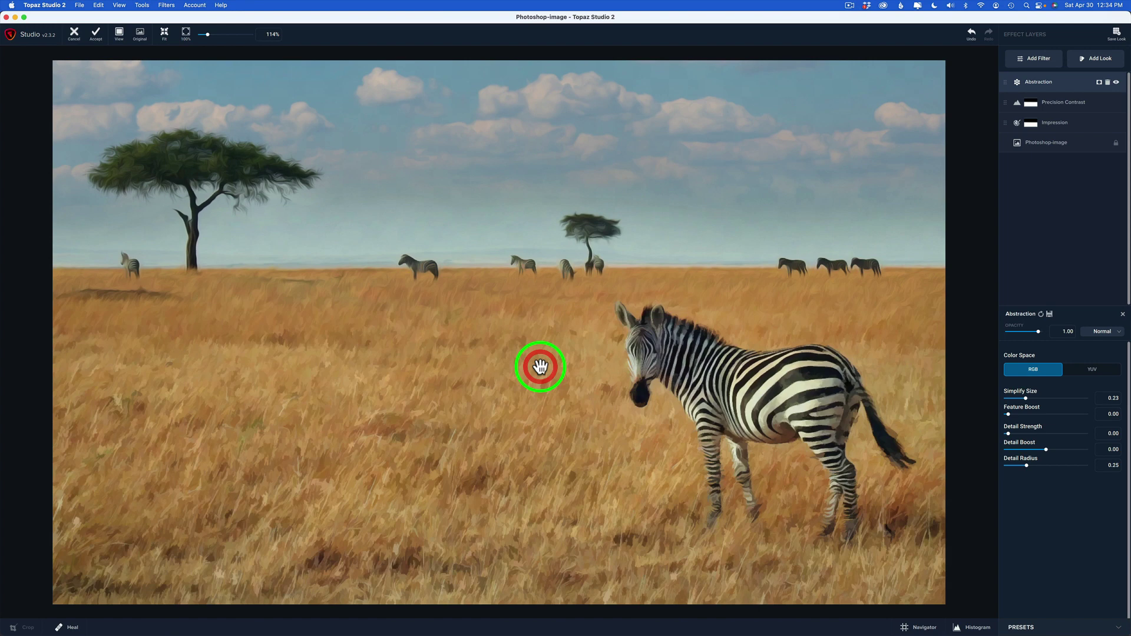
left_click(1116, 83)
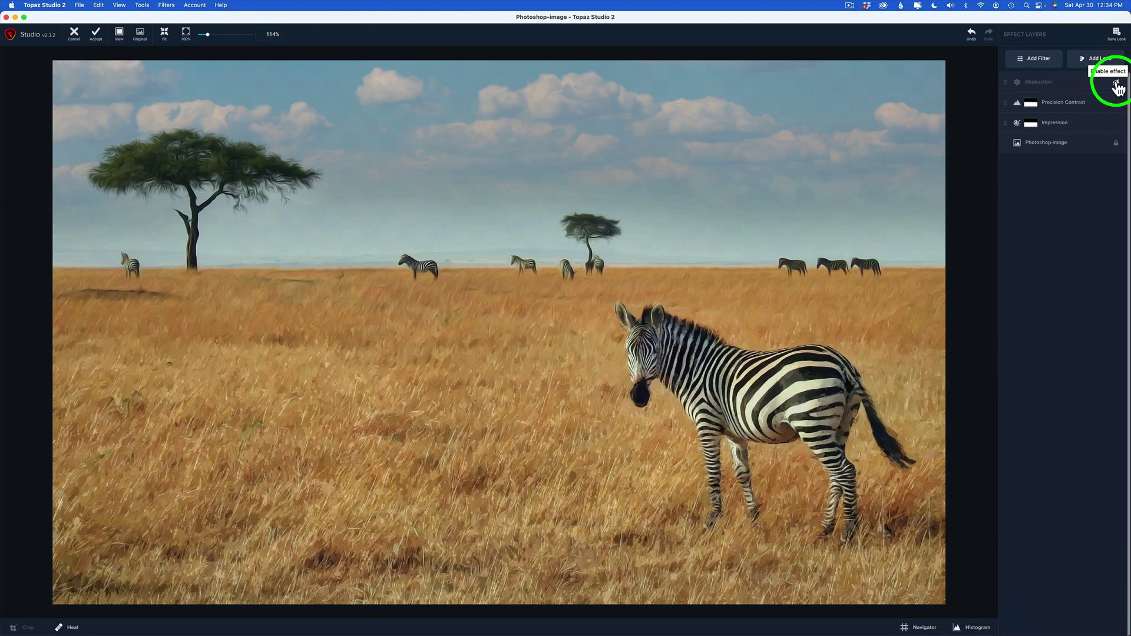
left_click(1116, 83)
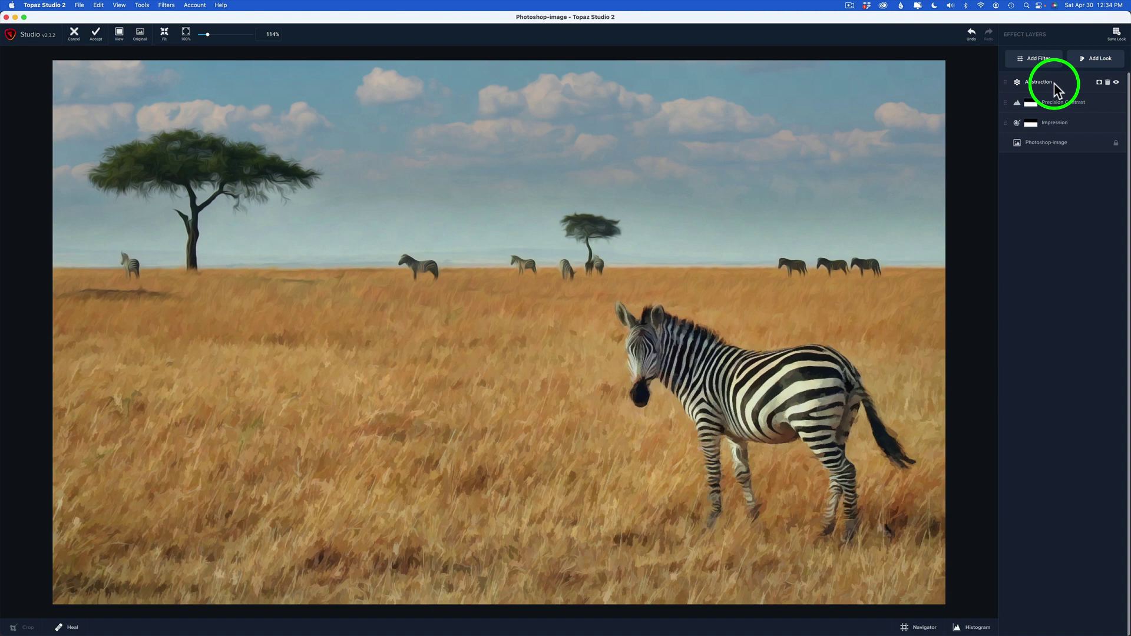
Step: Paste Impression's horizon gradient mask onto the Abstraction layer and toggle it to compare
right_click(1034, 130)
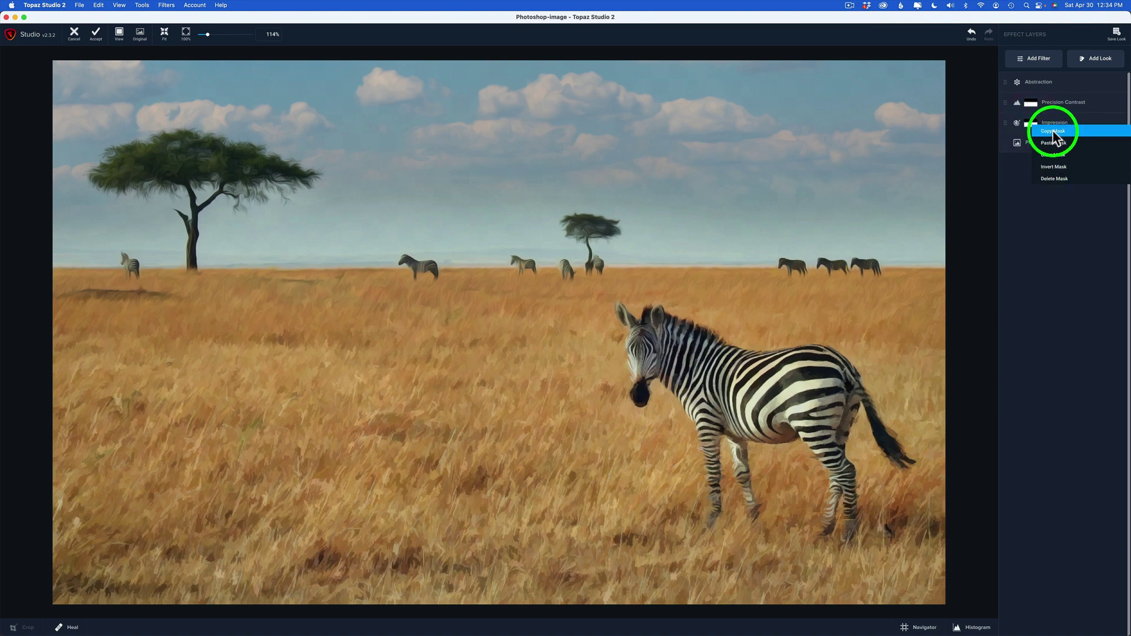
left_click(1054, 131)
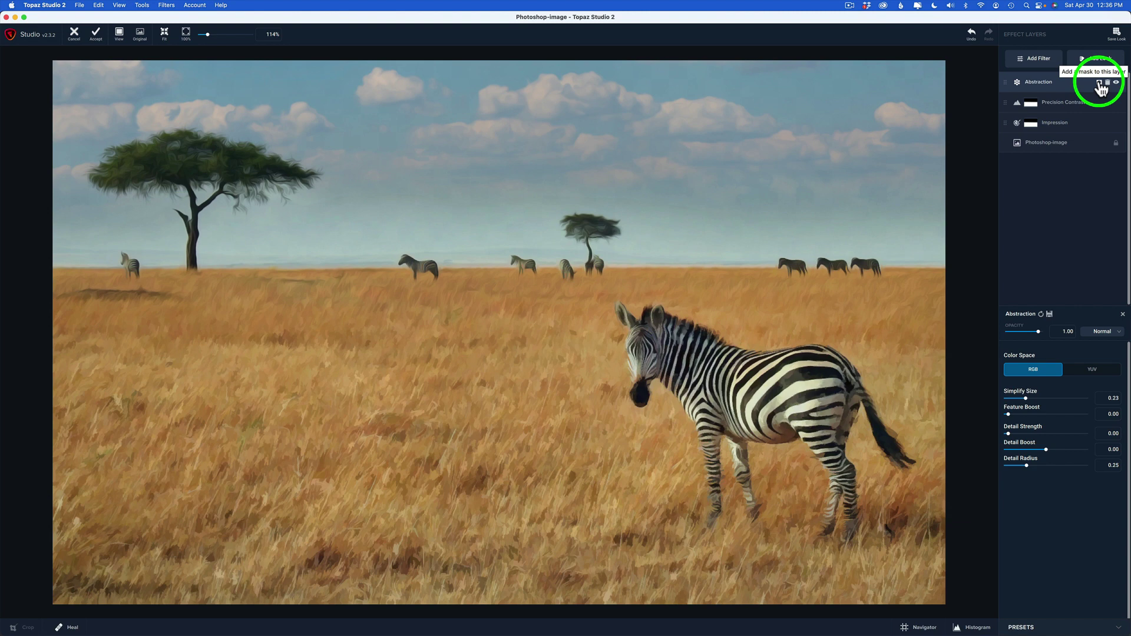
right_click(1099, 87)
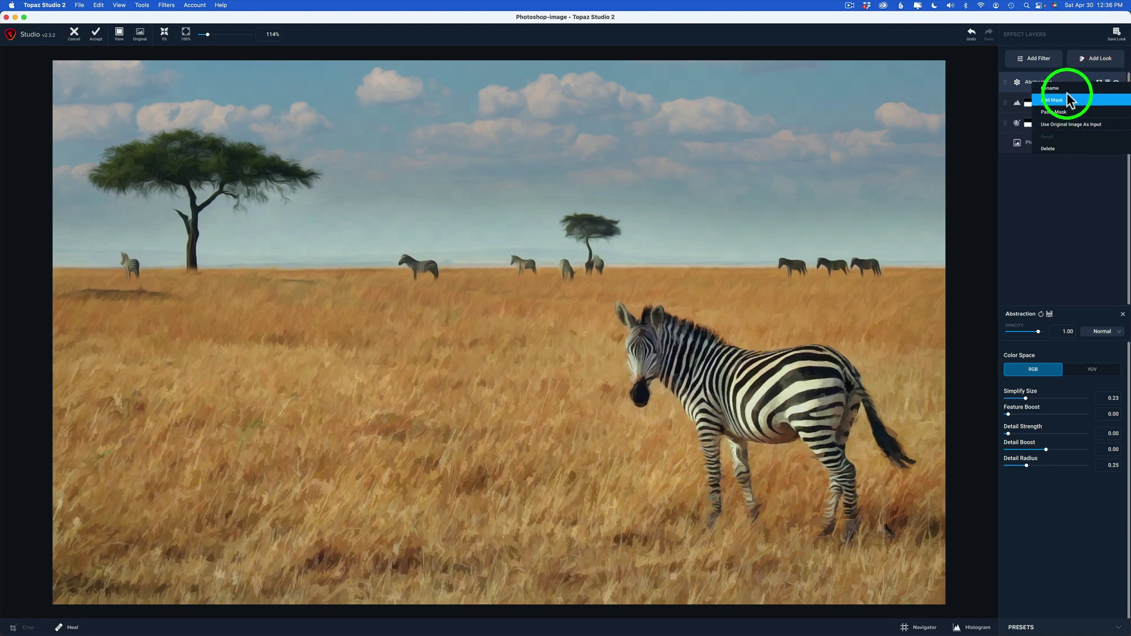
left_click(1059, 110)
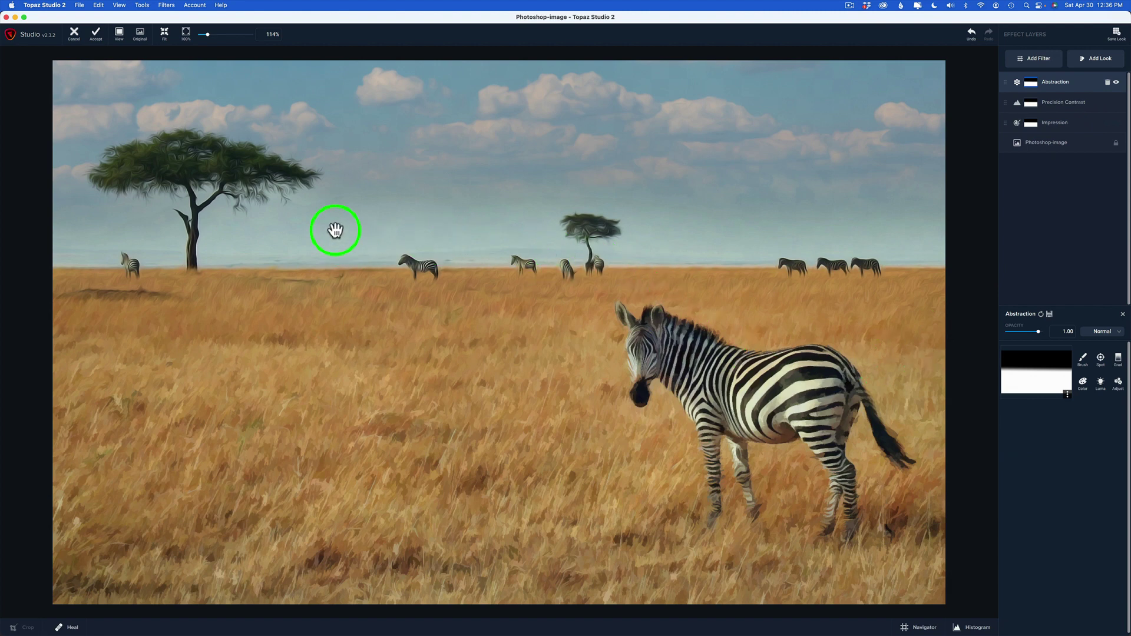
left_click(1115, 83)
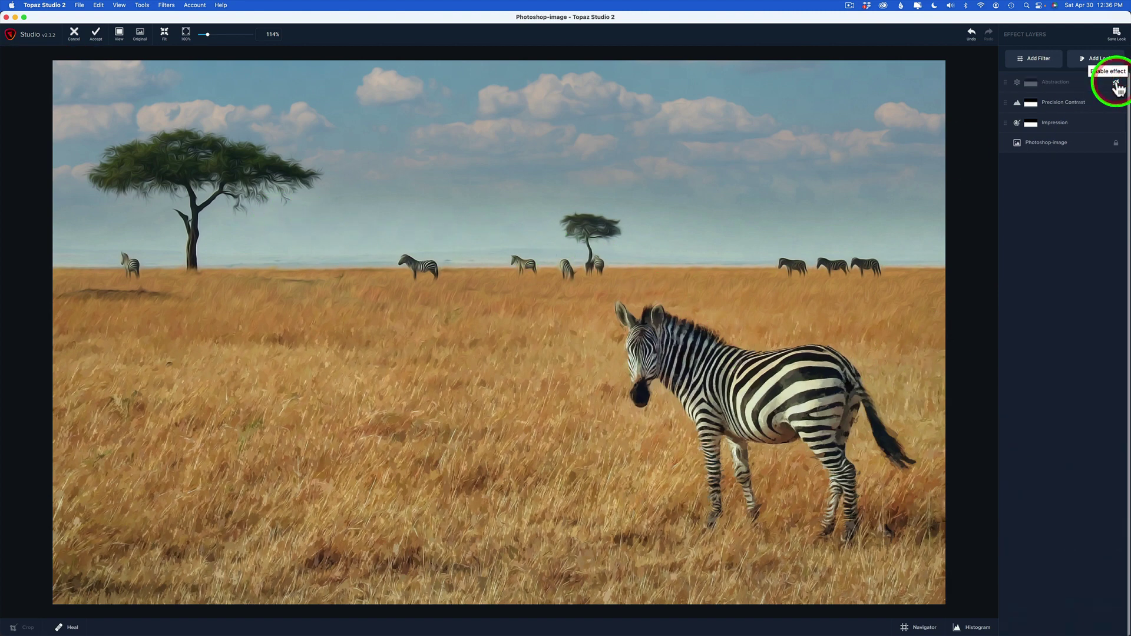
left_click(1031, 132)
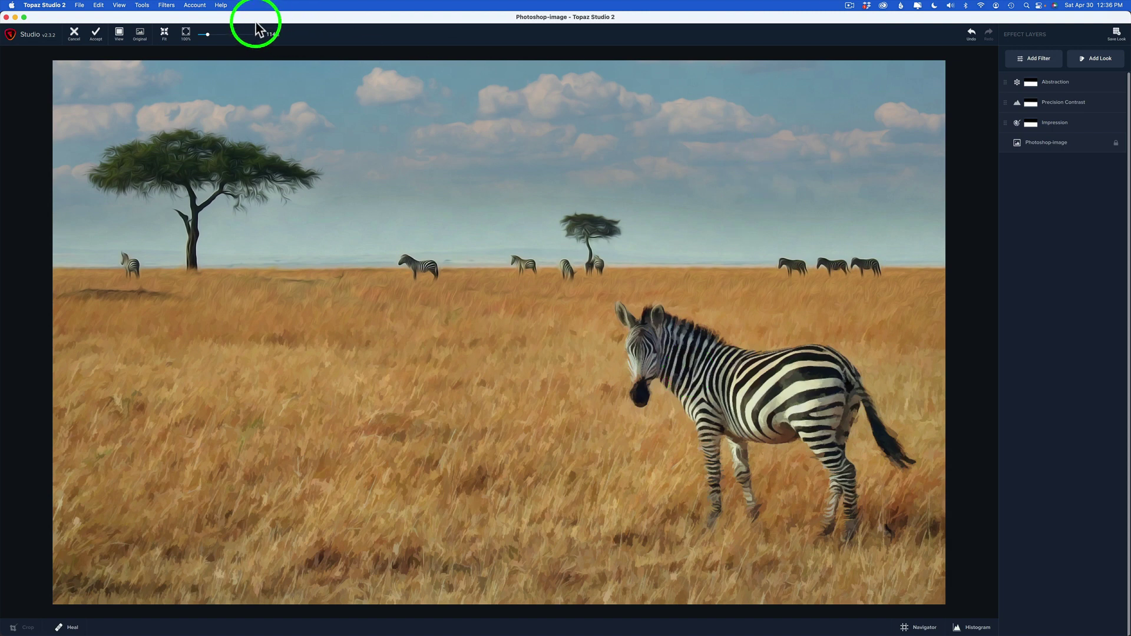
Step: Send the Topaz result back to Photoshop as TS2 Painting and toggle it to compare
left_click(98, 38)
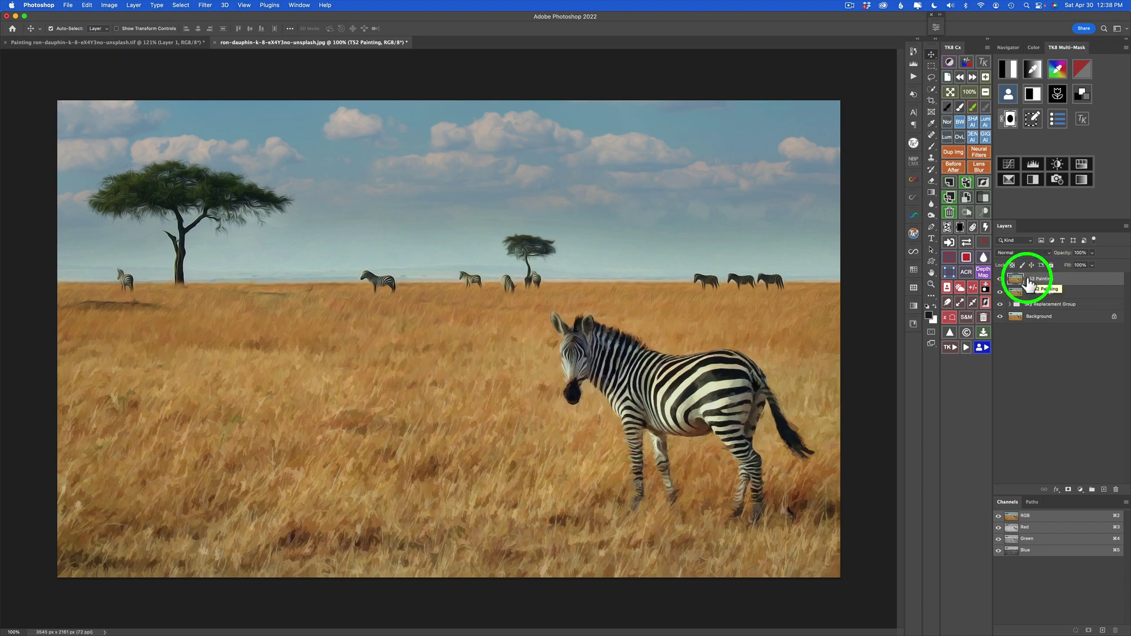
left_click(1000, 279)
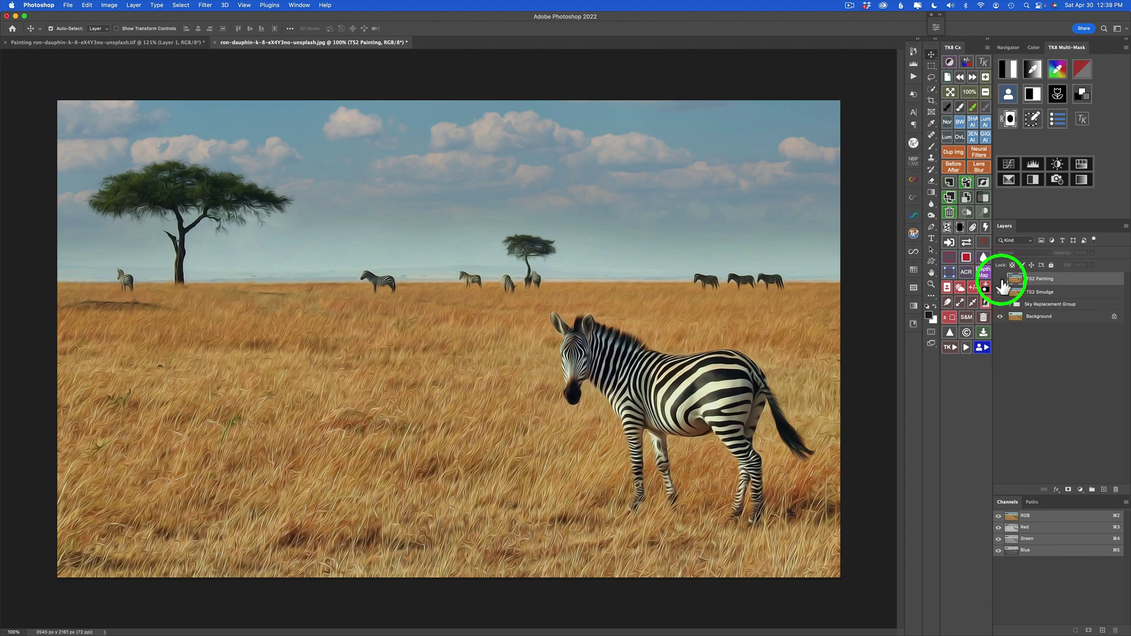
left_click(1000, 280)
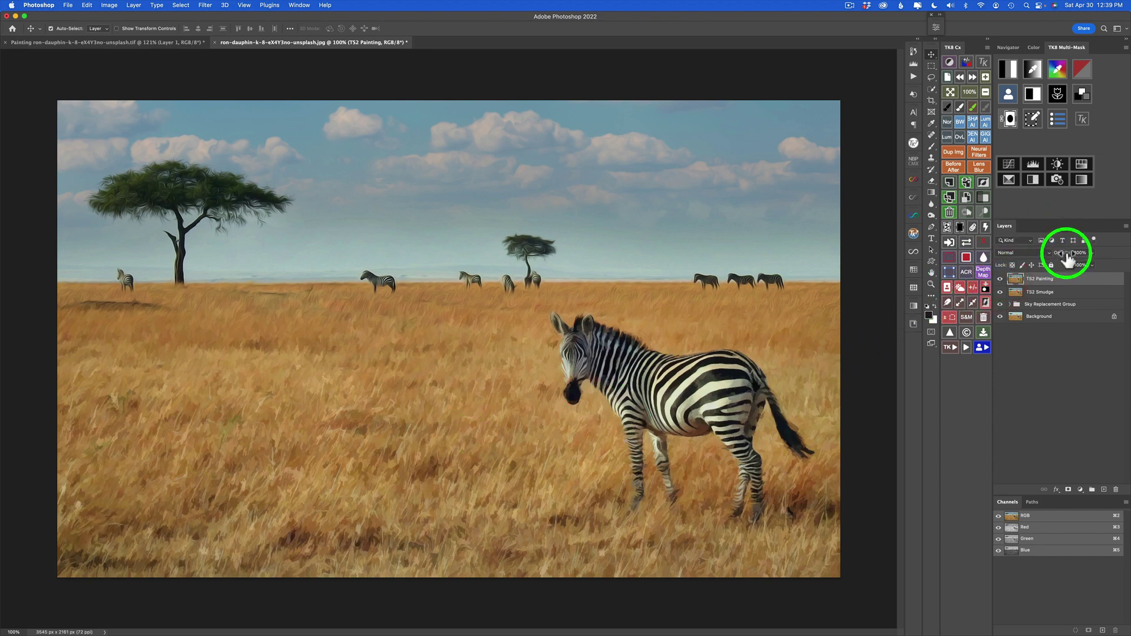
Step: Set the TS2 Painting layer's opacity to 55% and toggle its visibility to compare
left_click_drag(1068, 258, 1043, 252)
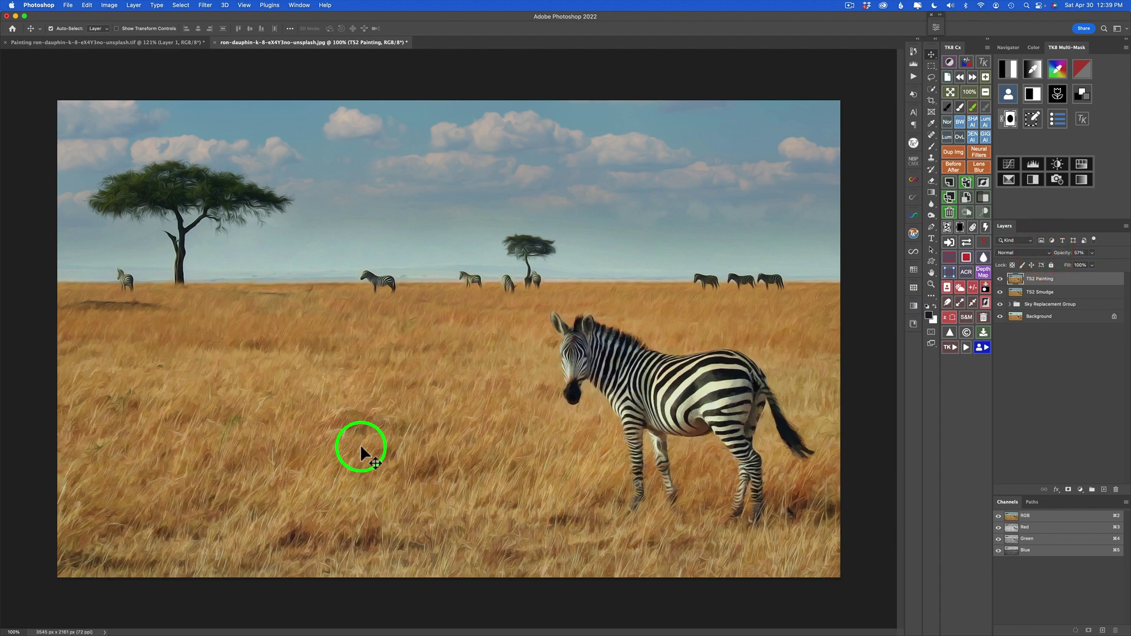
left_click(1060, 258)
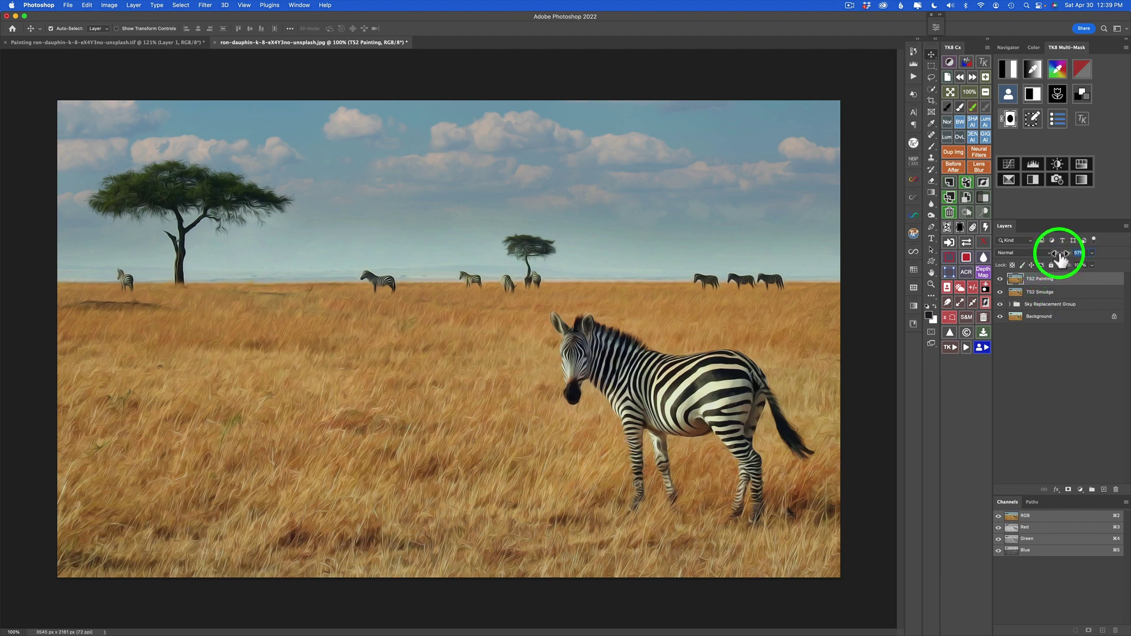
type("55")
key("Return")
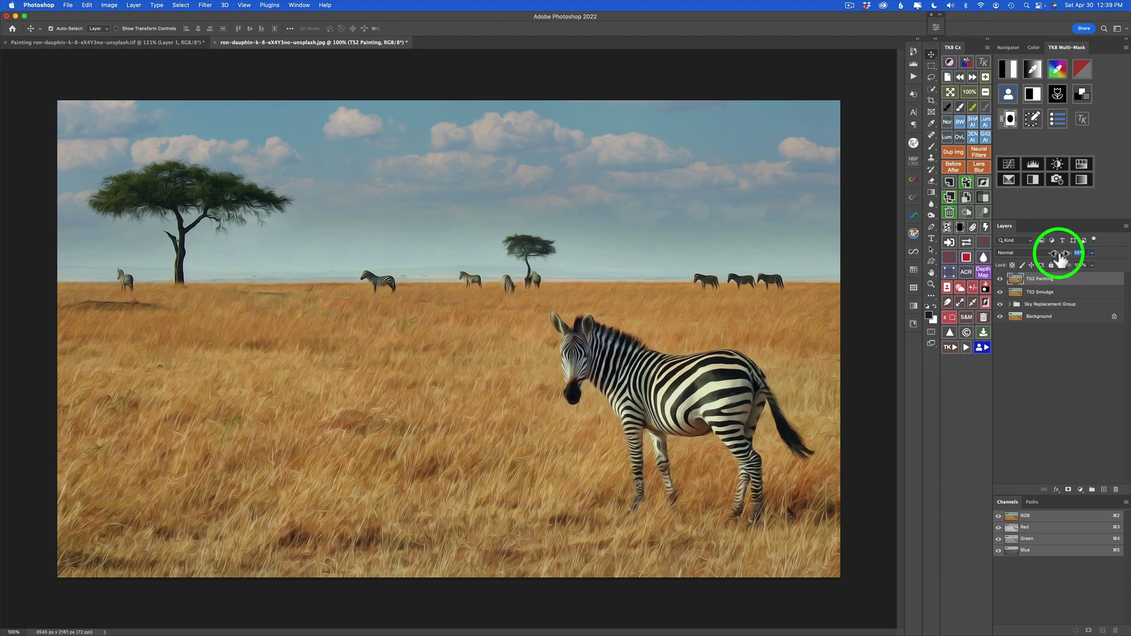
left_click(1000, 279)
left_click(1000, 279)
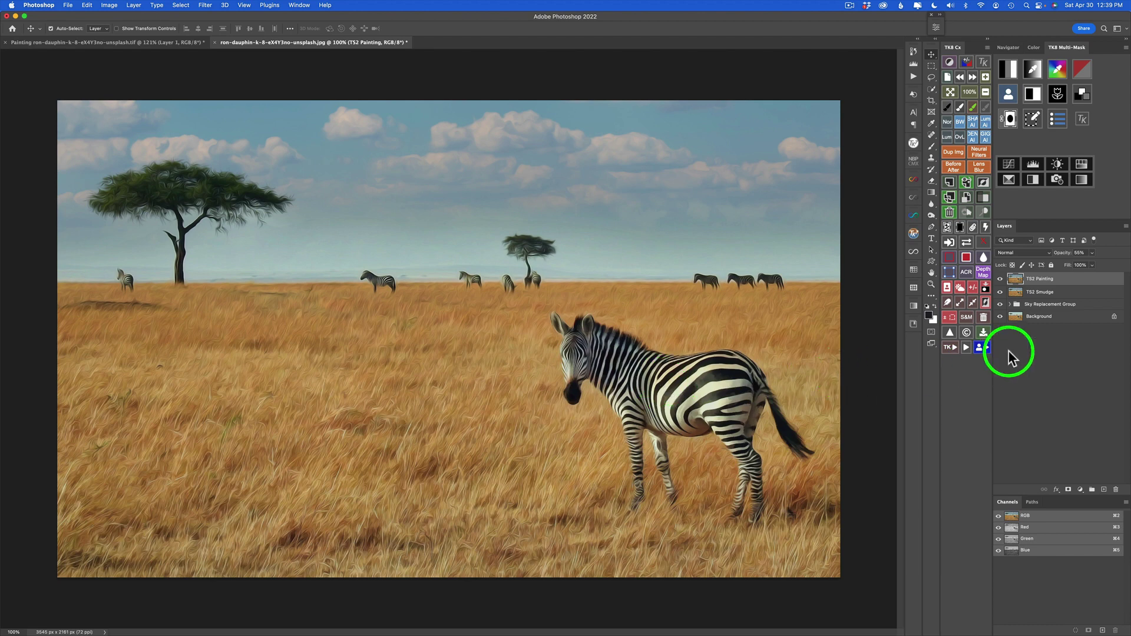
Step: Select TS2 Smudge along with TS2 Painting and group both into Group 1
left_click(1079, 293, "super")
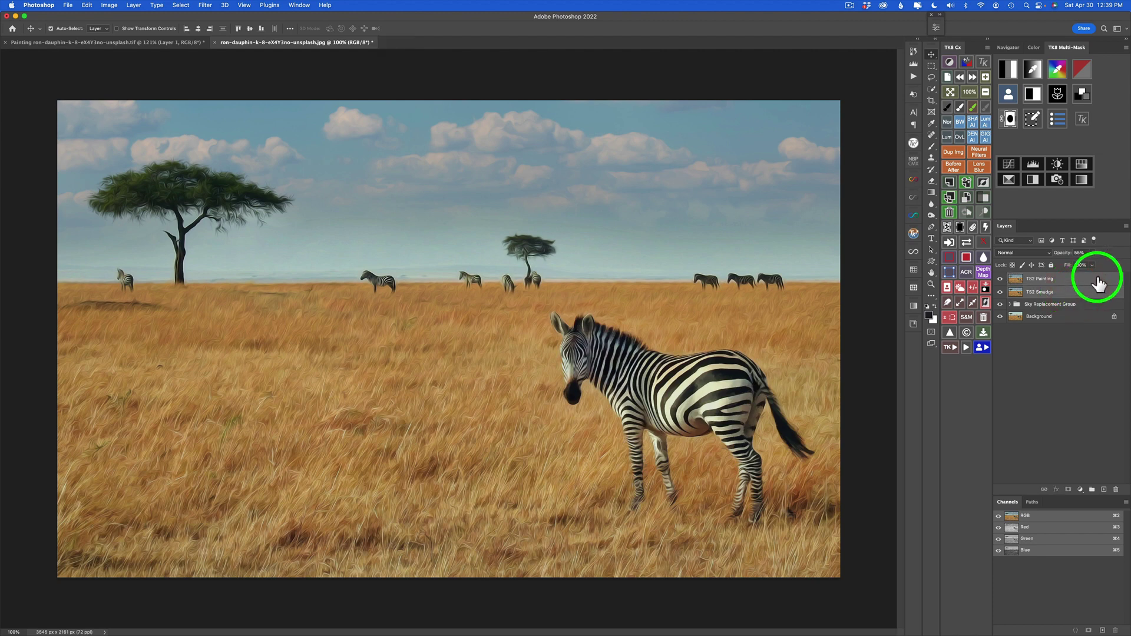
right_click(1098, 284)
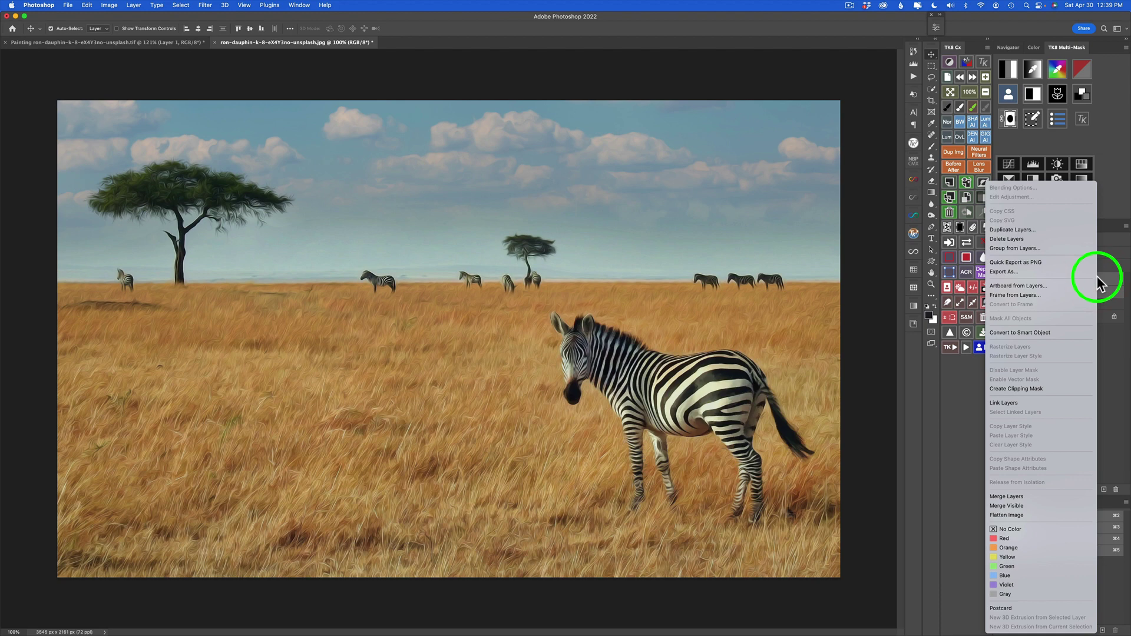
left_click(1019, 249)
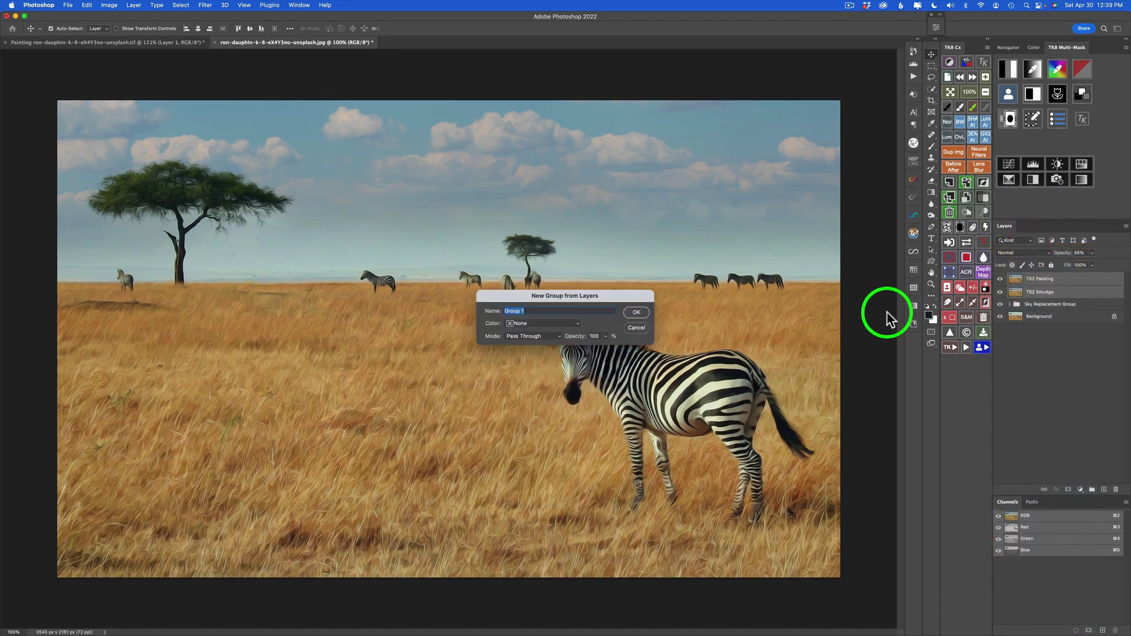
left_click(643, 315)
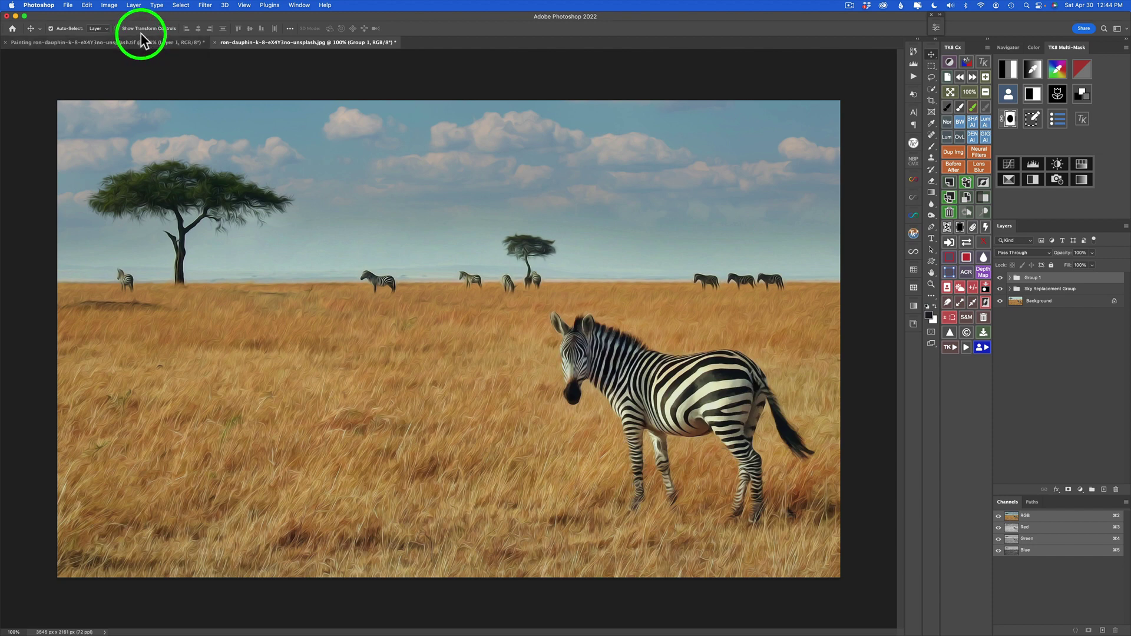
Step: Make the Background layer active and select the zebra with Select > Subject
left_click(182, 5)
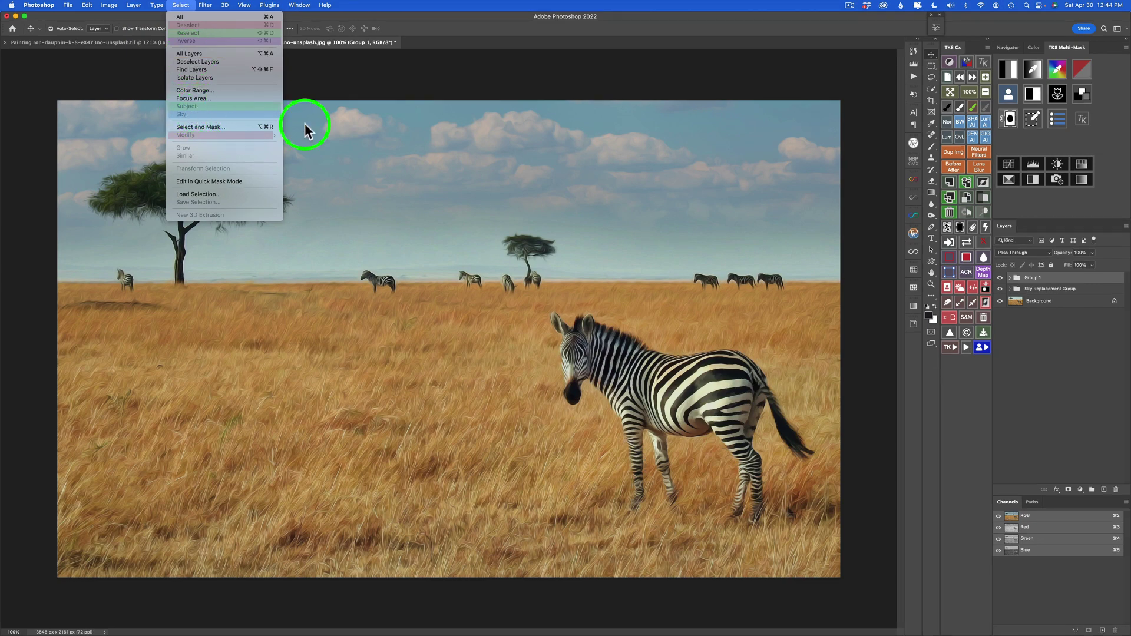
left_click(1038, 304)
left_click(1038, 301)
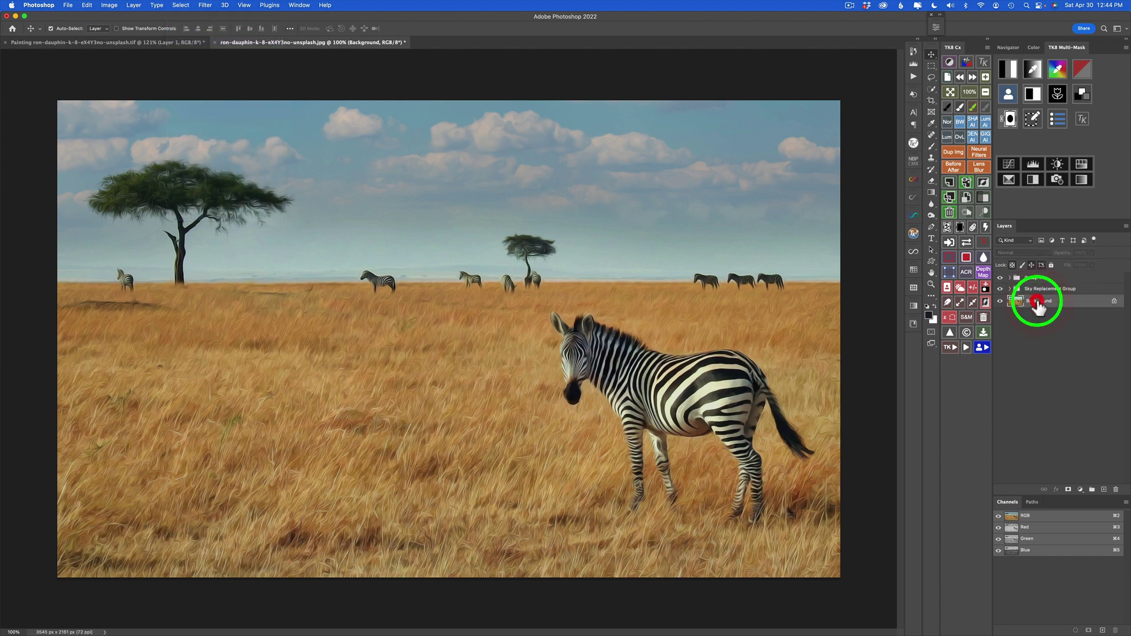
left_click(184, 7)
left_click(207, 109)
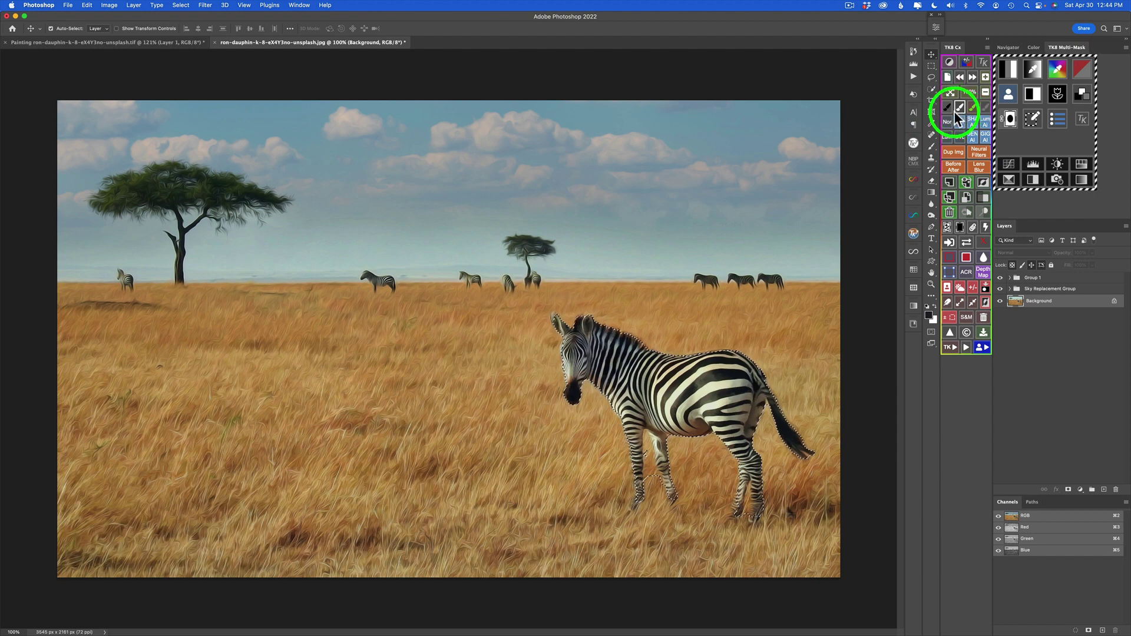
Step: Refine the zebra selection at the front legs with Quick Selection, removing grass between them
left_click(931, 89)
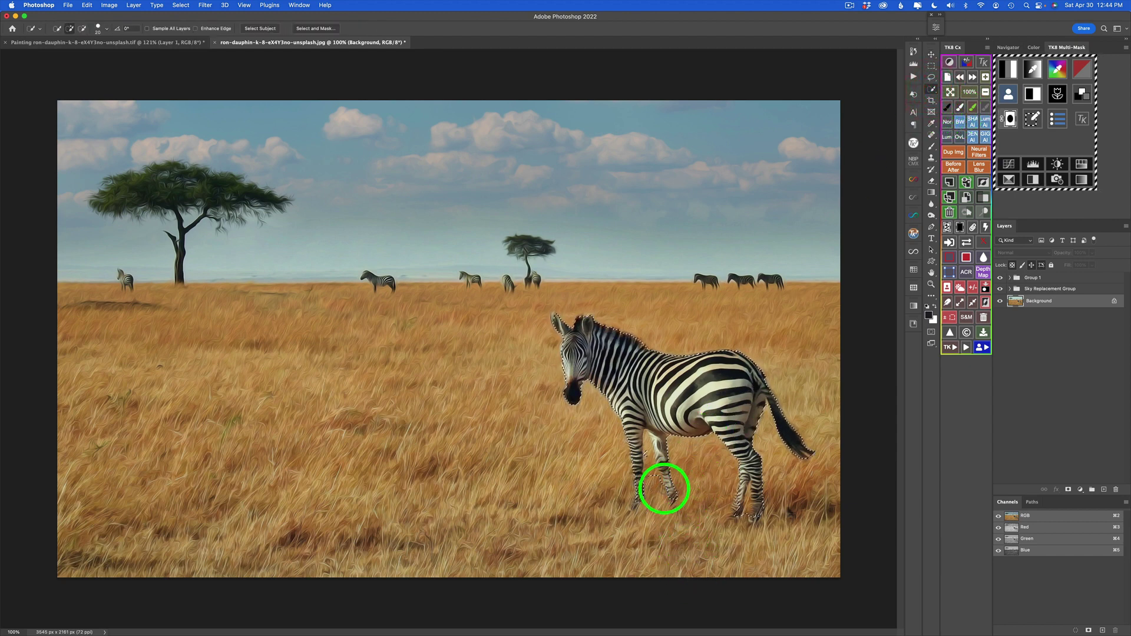
mouse_move(664, 488)
left_mouse_down()
mouse_move(662, 475)
mouse_move(649, 479)
mouse_move(646, 462)
mouse_move(656, 489)
mouse_move(656, 436)
mouse_move(652, 485)
mouse_move(662, 475)
mouse_move(643, 483)
left_mouse_up()
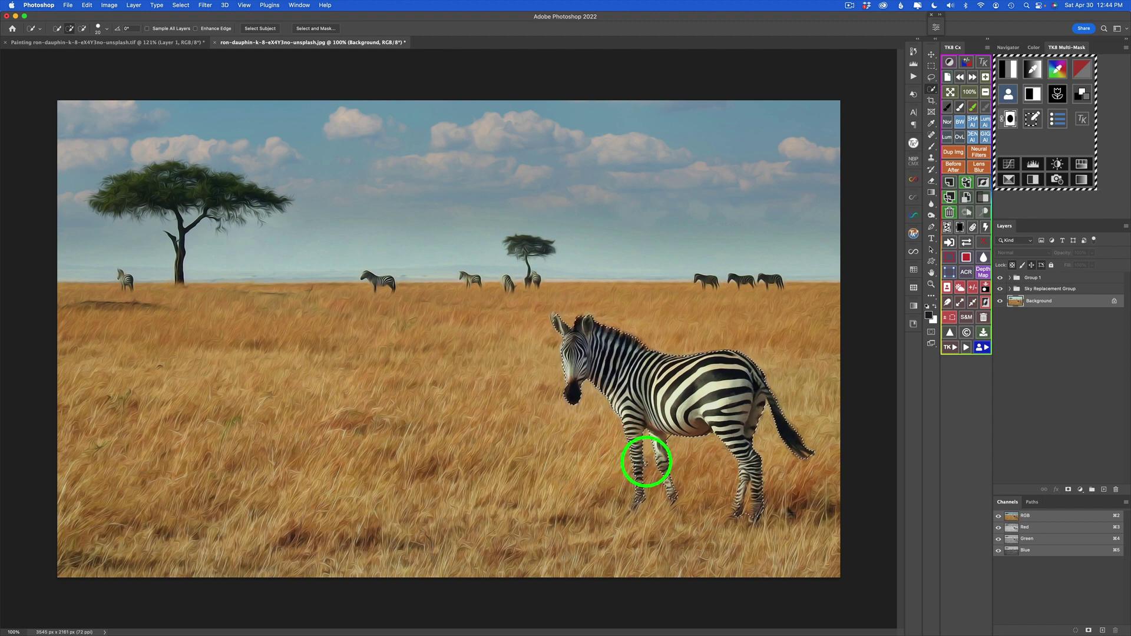
key("alt")
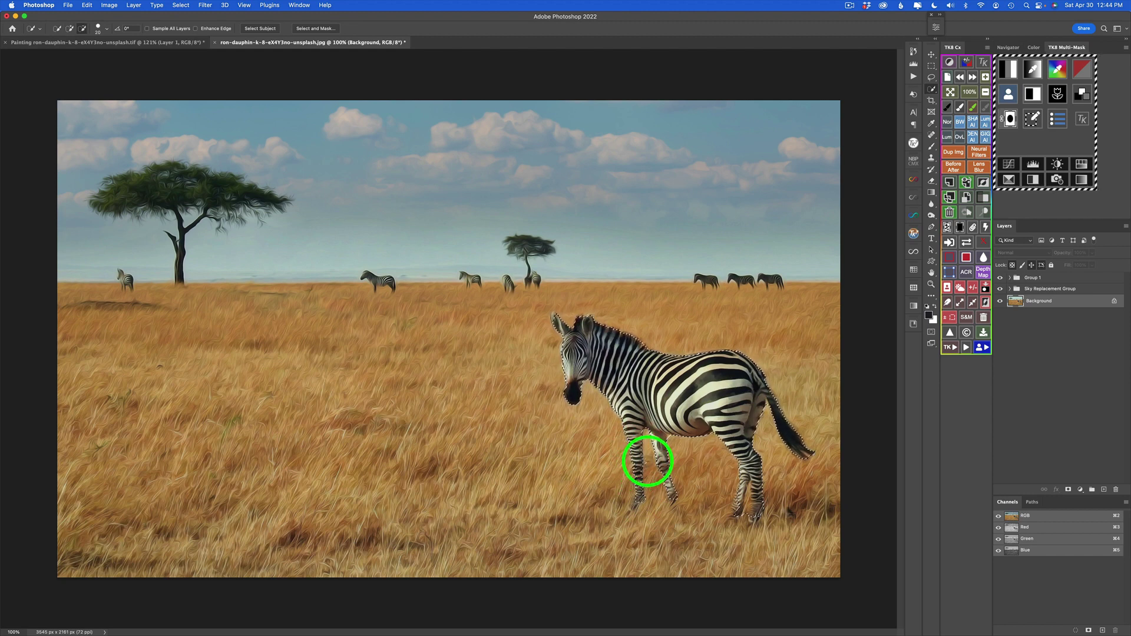
left_click(648, 459, "alt")
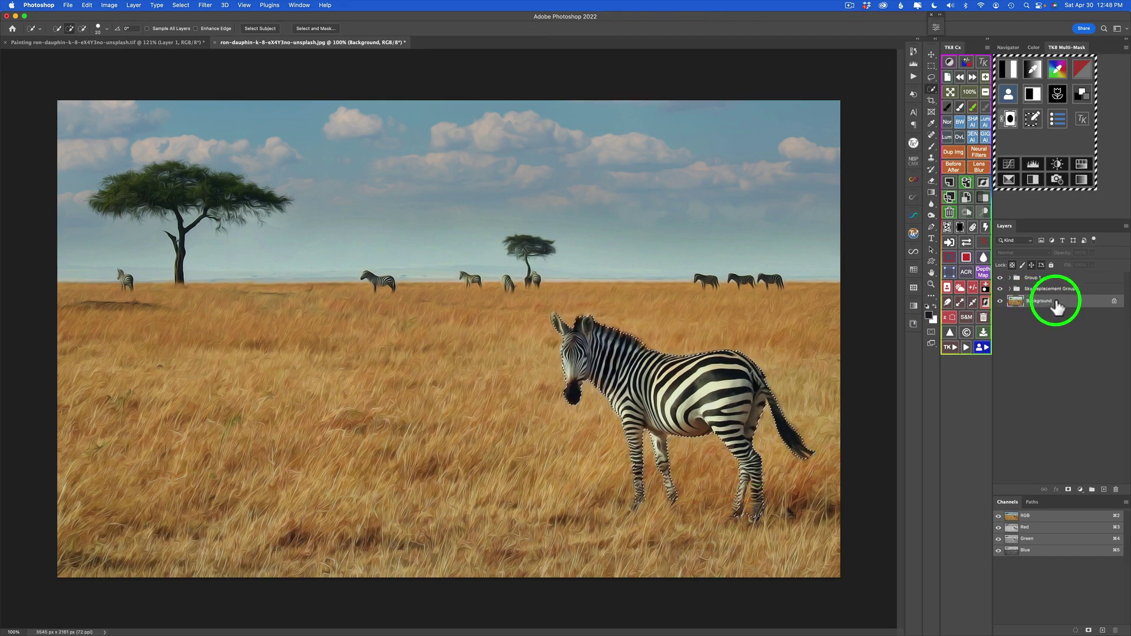
Step: Add a layer mask to Group 1 from the zebra selection and invert it
left_click(1052, 277)
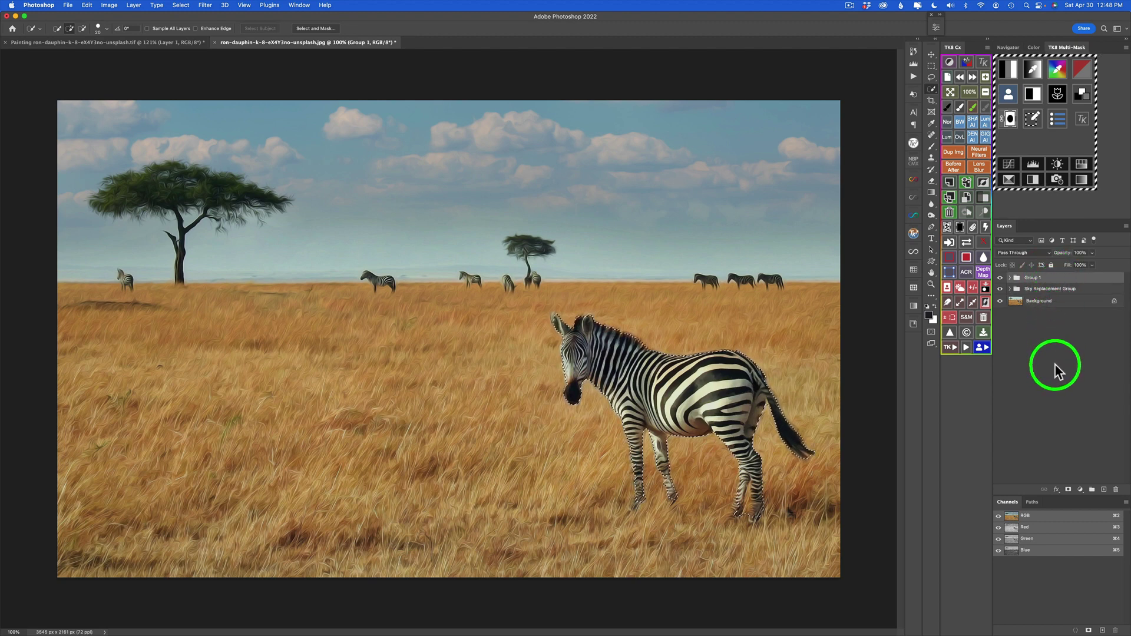
left_click(1069, 490)
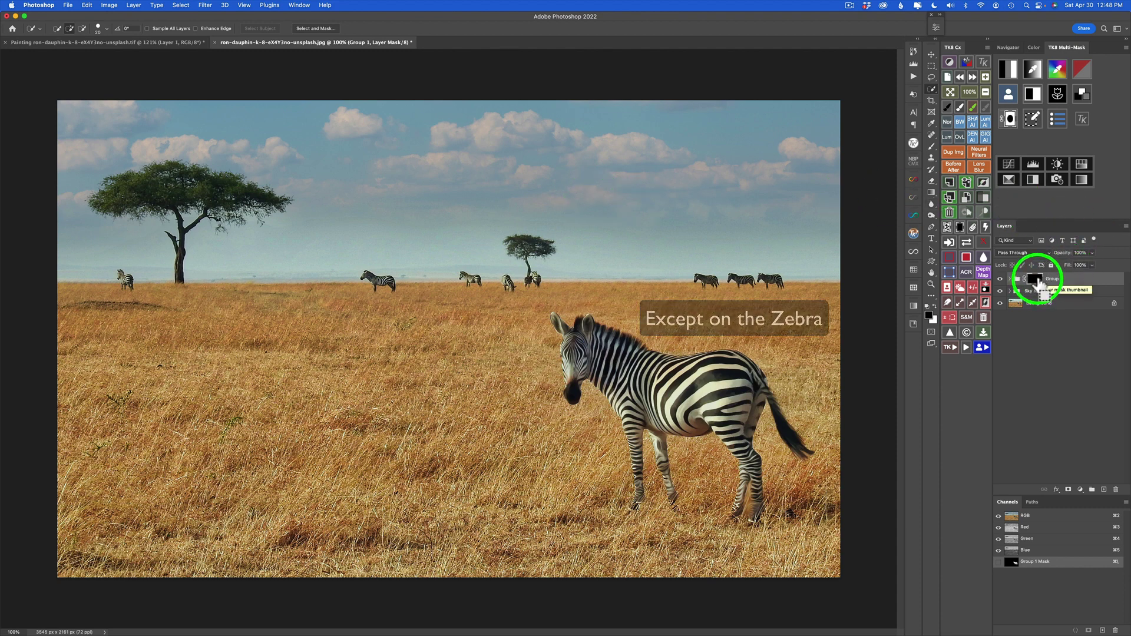
key("super+i")
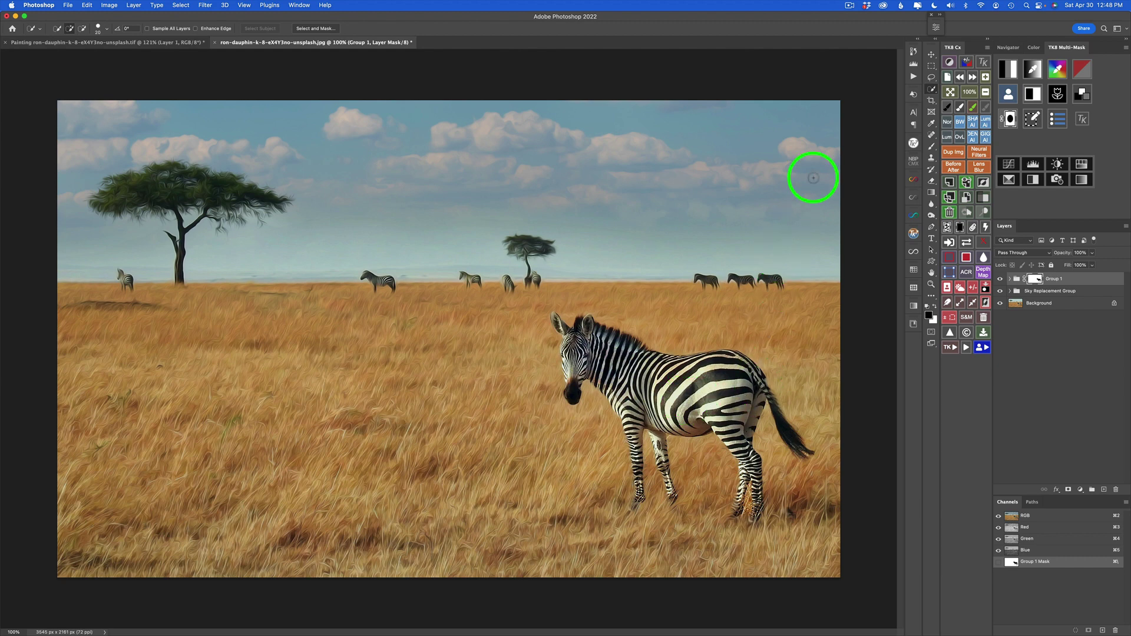
Step: Lower the Group 1 mask density to 43% in the Properties panel
left_click(936, 27)
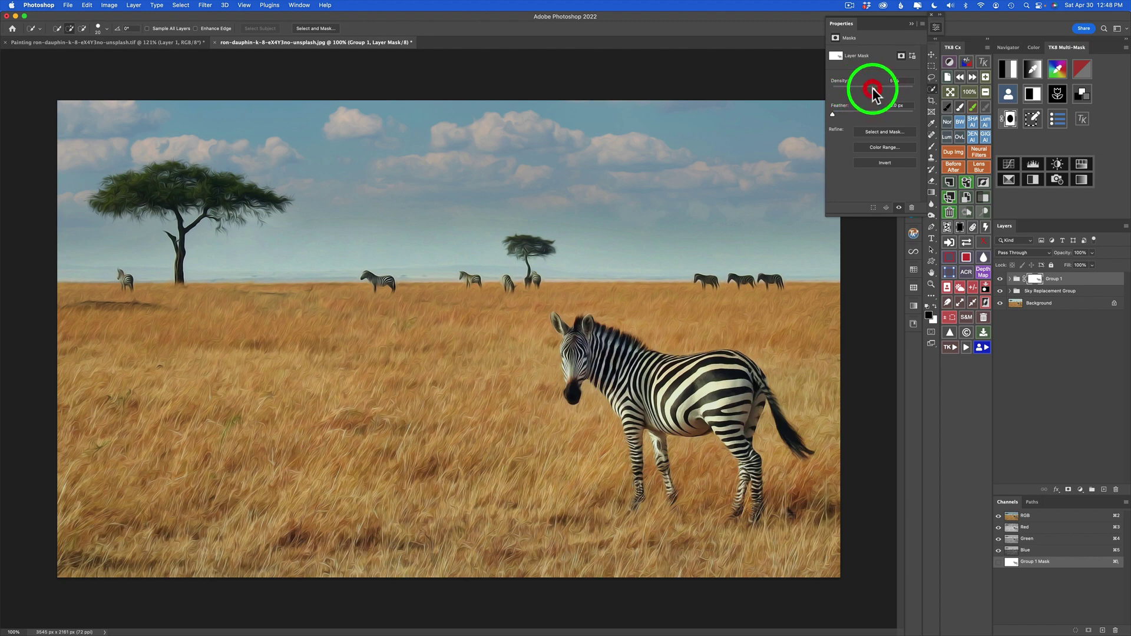
mouse_move(766, 370)
left_mouse_down()
mouse_move(705, 401)
mouse_move(669, 391)
left_mouse_up()
left_click(875, 89)
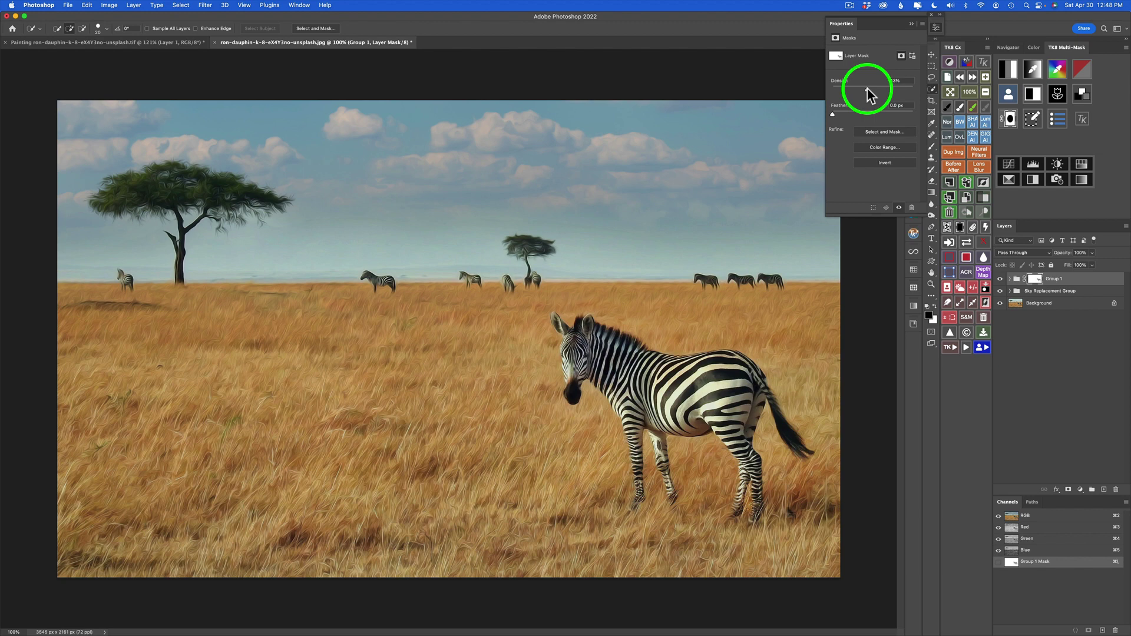
left_click(936, 28)
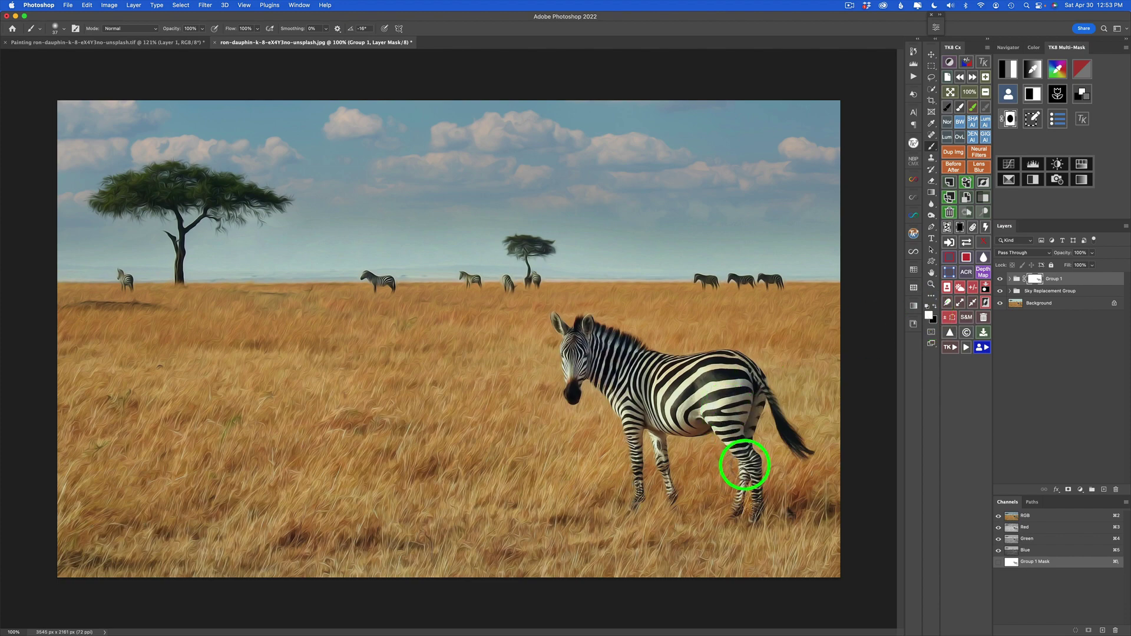
Step: Paint the Group 1 mask around the zebra's hind and front legs, undoing the front-leg stroke
scroll(743, 466, "up", 5)
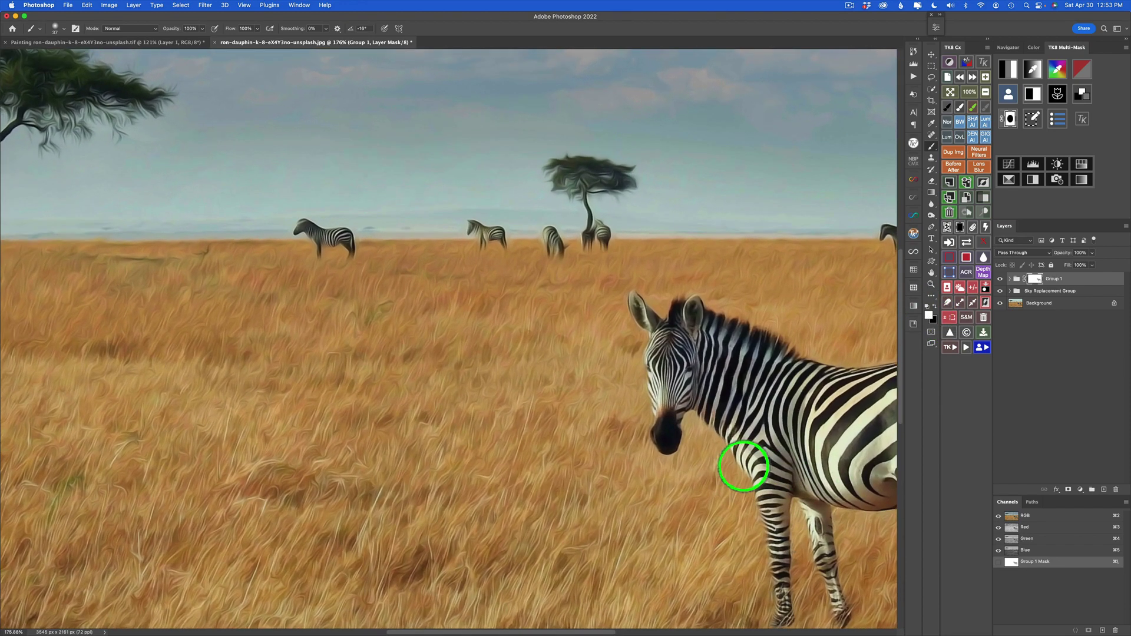
scroll(744, 467, "right", 3)
scroll(743, 466, "down", 2)
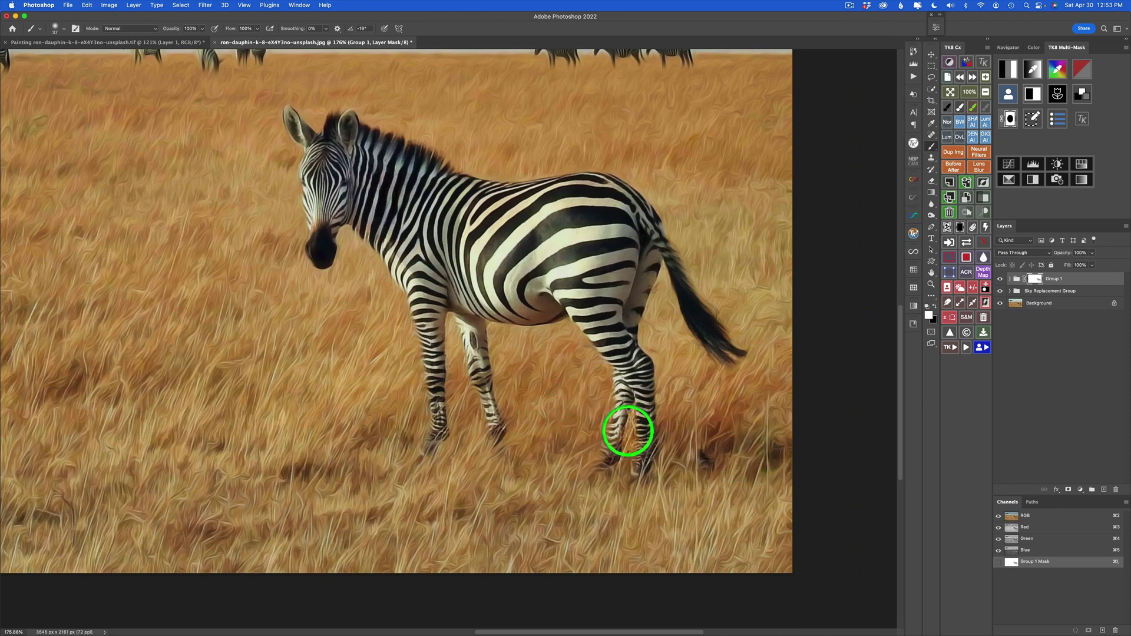
mouse_move(621, 427)
left_mouse_down()
mouse_move(627, 453)
mouse_move(633, 408)
mouse_move(630, 457)
mouse_move(595, 480)
mouse_move(590, 390)
left_mouse_up()
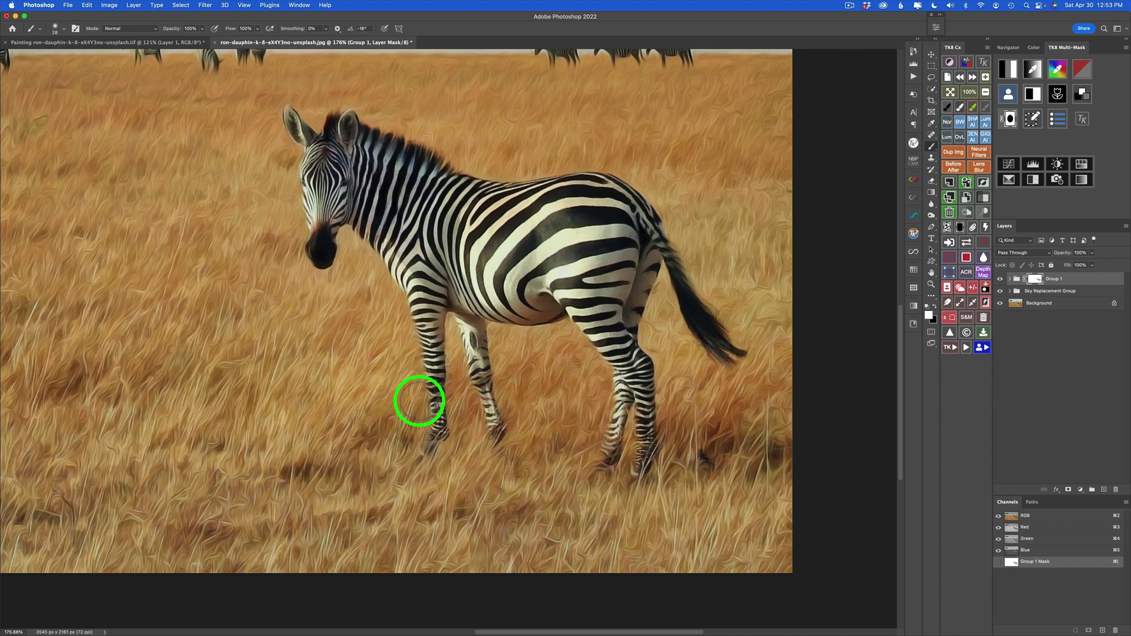
mouse_move(419, 399)
left_mouse_down()
mouse_move(452, 331)
mouse_move(457, 381)
left_mouse_up()
key("super+z")
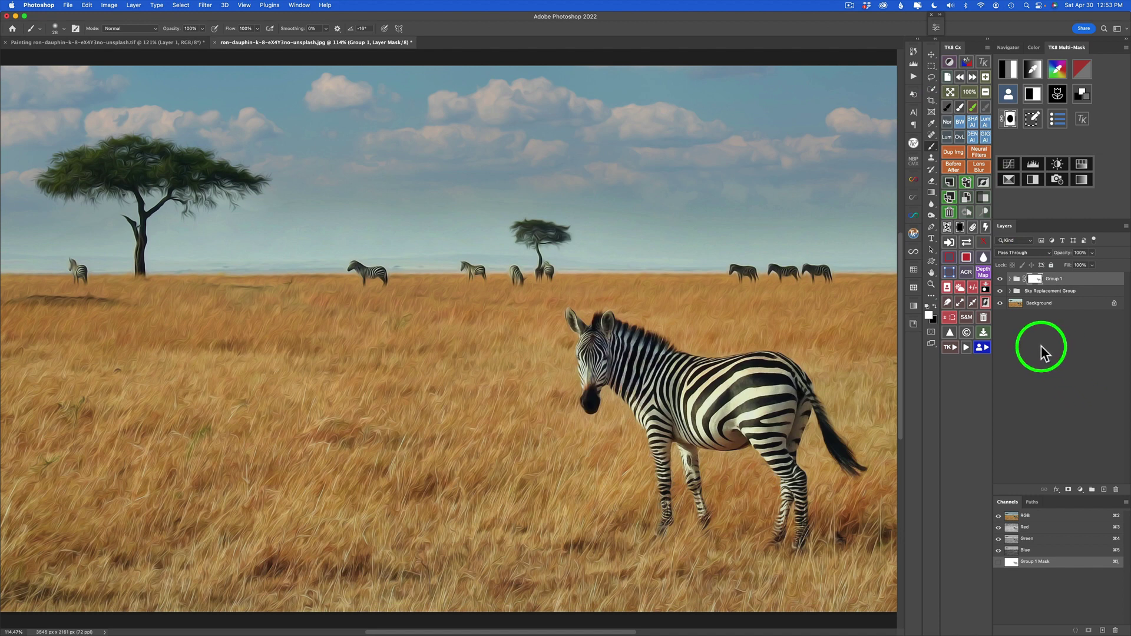
left_click(999, 303, "alt")
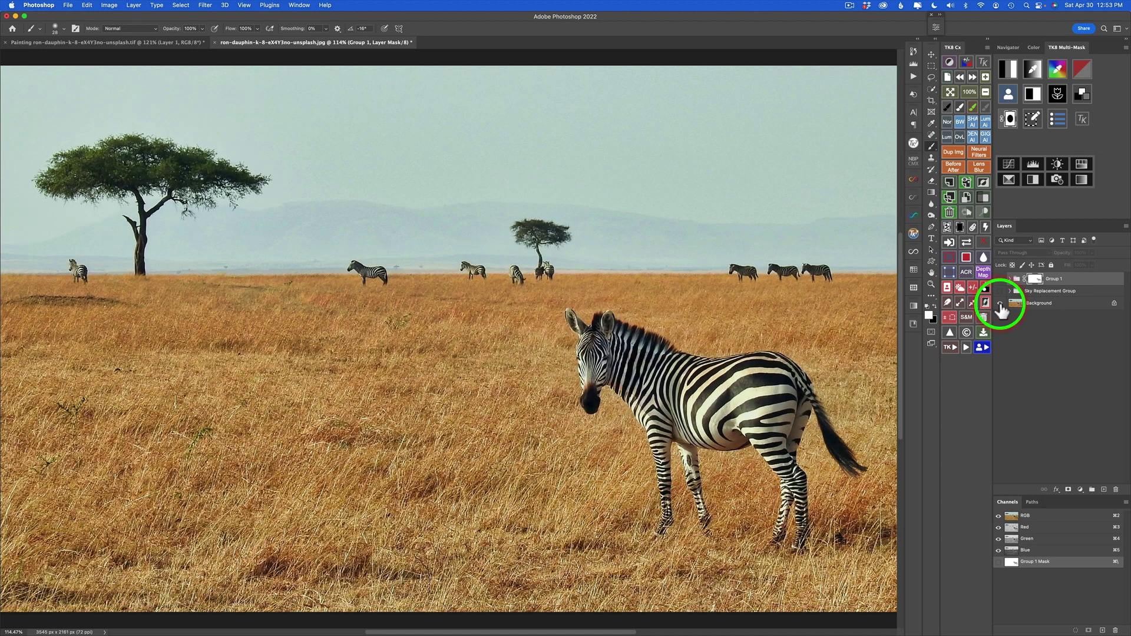
left_click(999, 303, "alt")
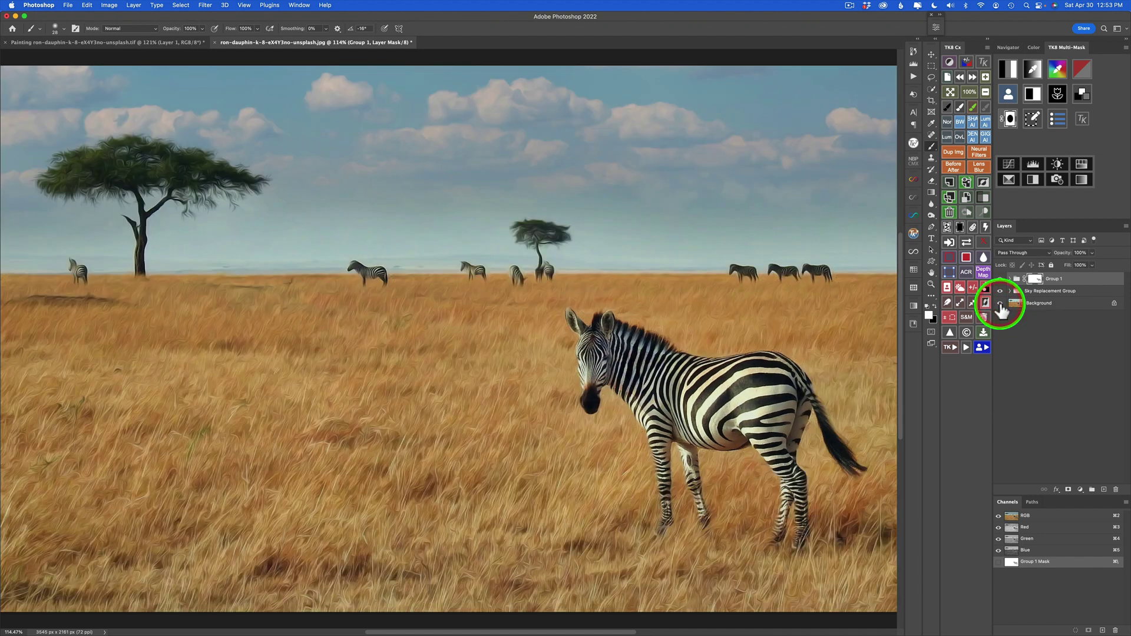